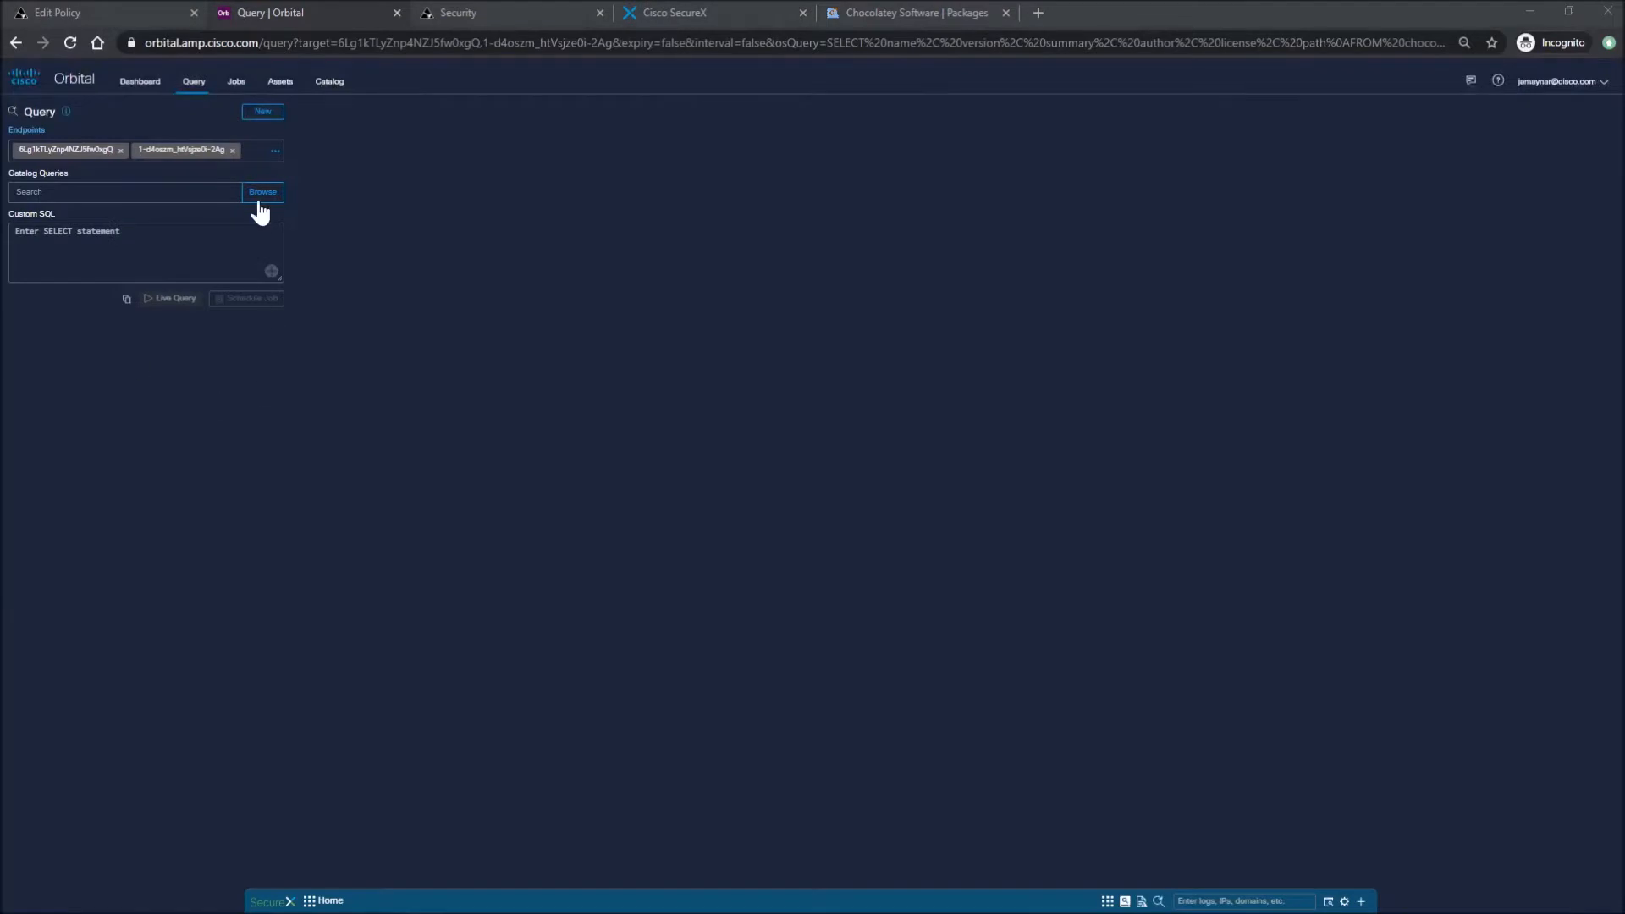
- Copy the SQL of the Chocolatey Packages Monitoring query from the Posture Assessment catalog and paste it as the custom SQL
{"action": "left_click", "coordinate": [257, 196]}
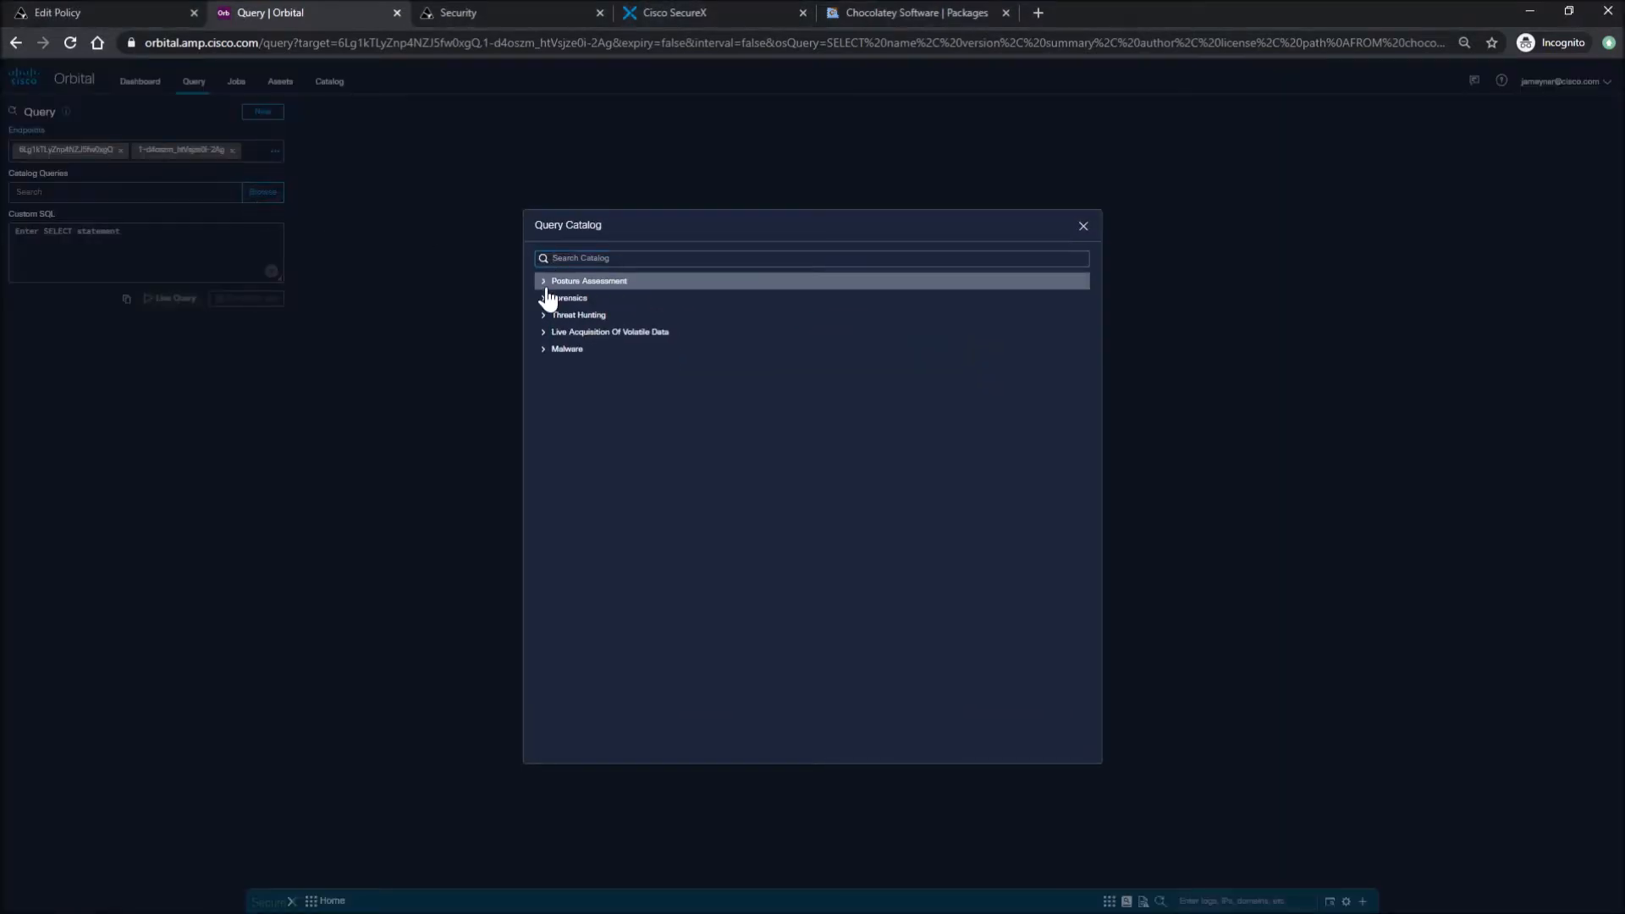
{"action": "left_click", "coordinate": [549, 282]}
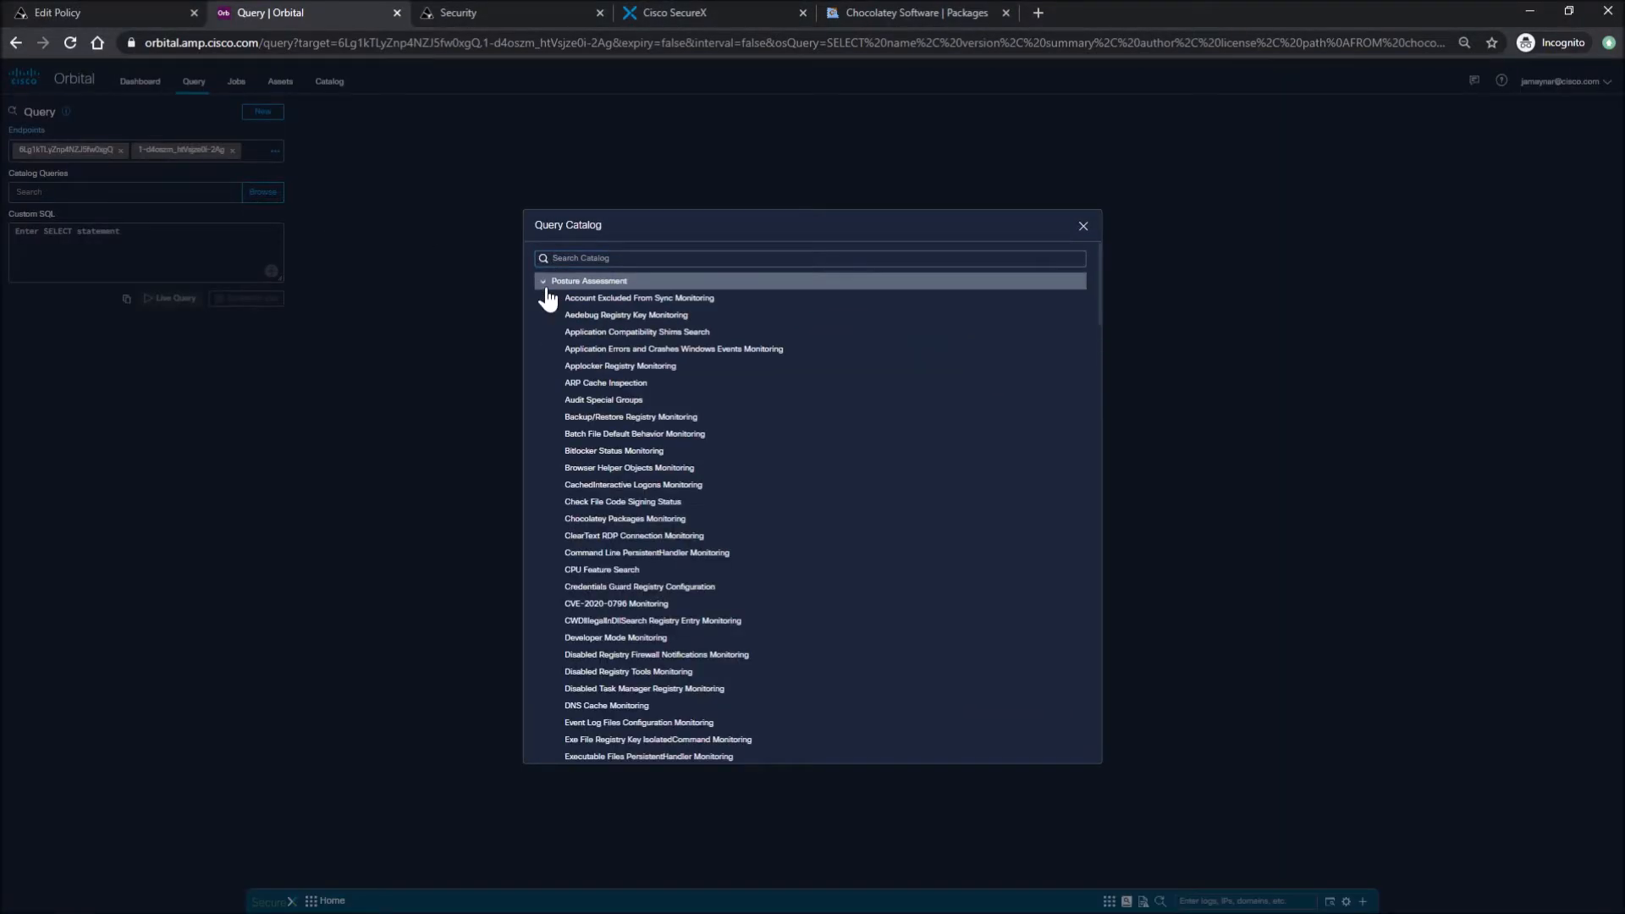
{"action": "left_click", "coordinate": [617, 518]}
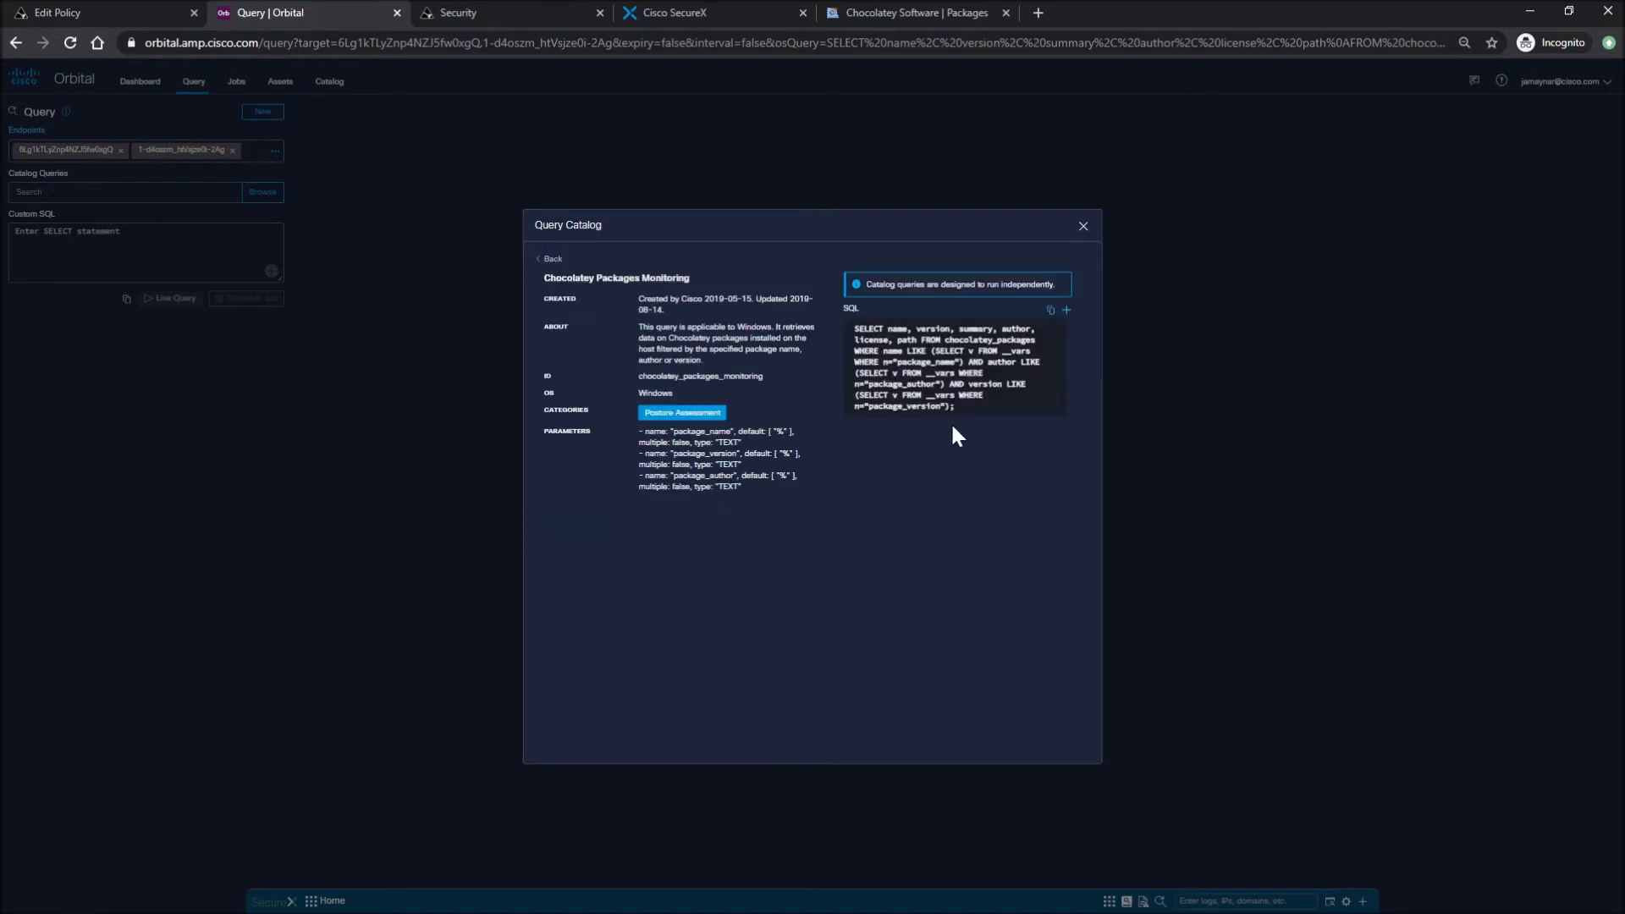
{"action": "left_click", "coordinate": [1051, 310]}
{"action": "left_click", "coordinate": [181, 257]}
{"action": "type", "text": "SELECT name, version, summary, author, license, path FROM chocolatey_packages WHERE name LIKE (SELECT v FROM __vars WHERE n=\"package_name\") AND author LIKE (SELECT v FROM __vars WHERE n=\"package_author\") AND version LIKE (SELECT v FROM __vars WHERE n=\"package_version\");"}
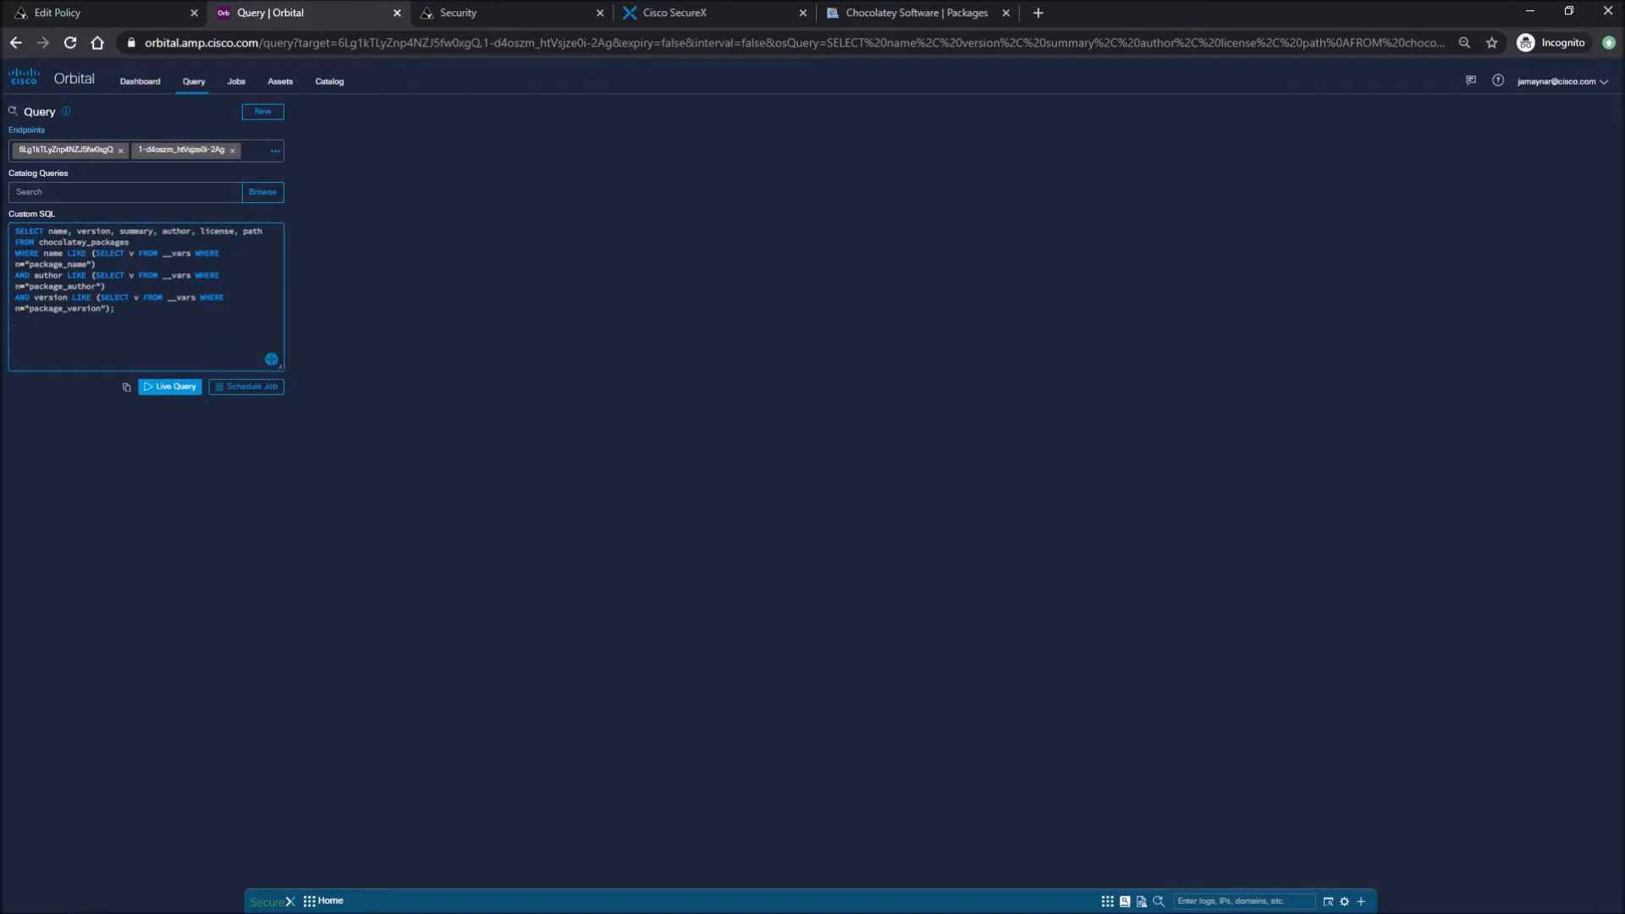
- Delete all WHERE and AND conditions from the custom SQL, keeping only the SELECT of the six columns from chocolatey_packages
{"action": "left_click_drag", "start_coordinate": [15, 319], "coordinate": [5, 271]}
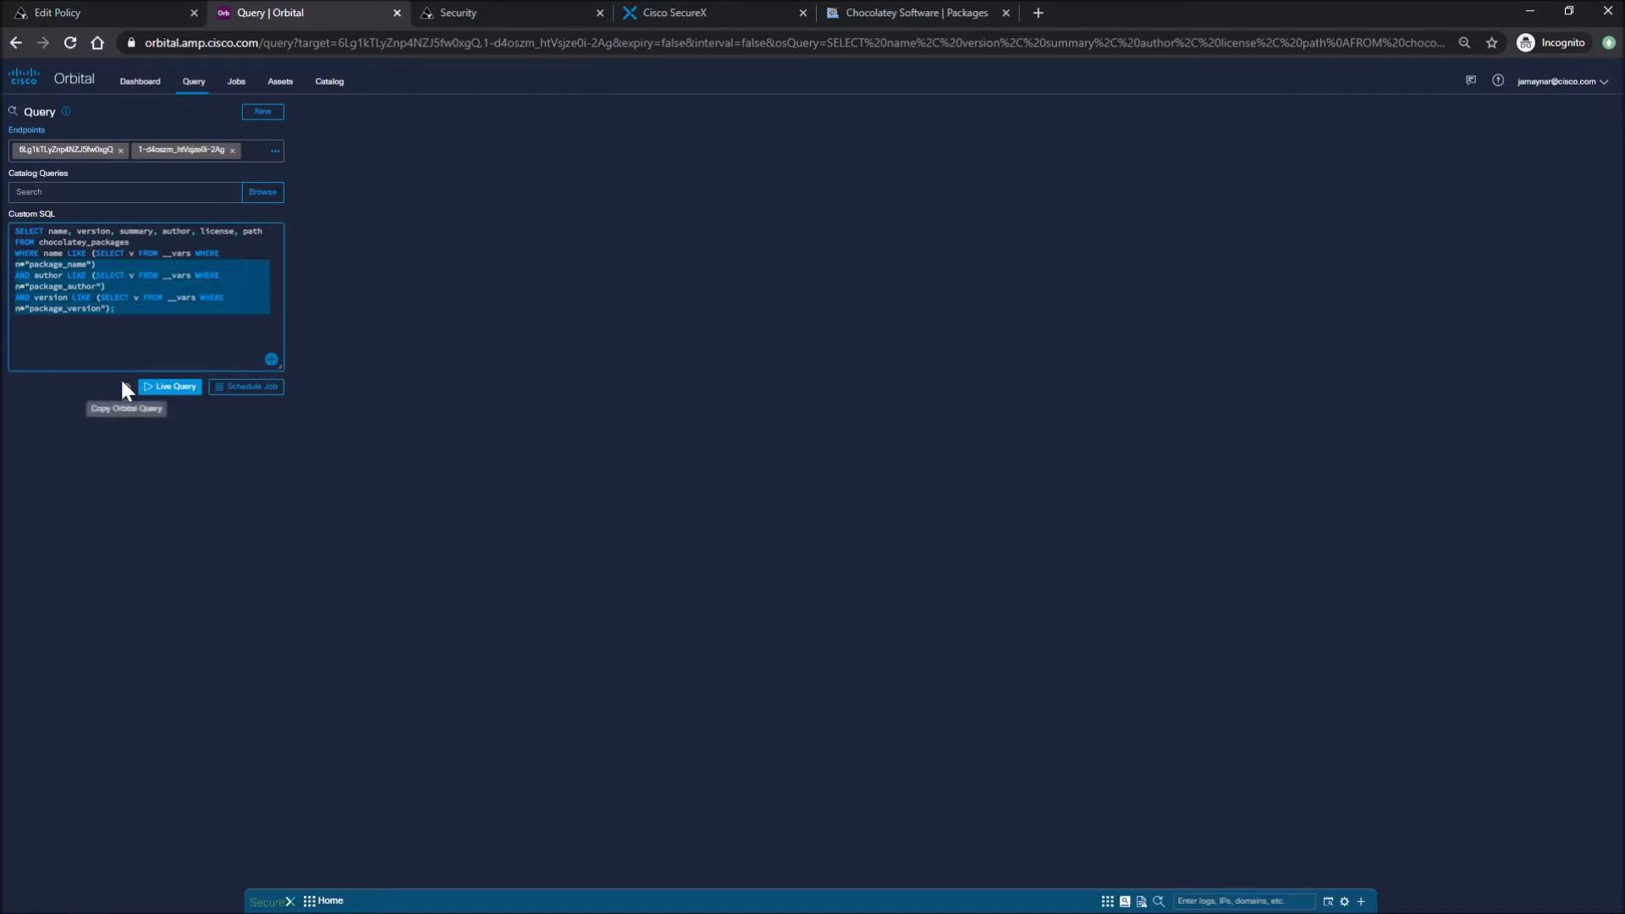
{"action": "key", "text": "BackSpace"}
{"action": "key", "text": "shift+Up"}
{"action": "key", "text": "BackSpace"}
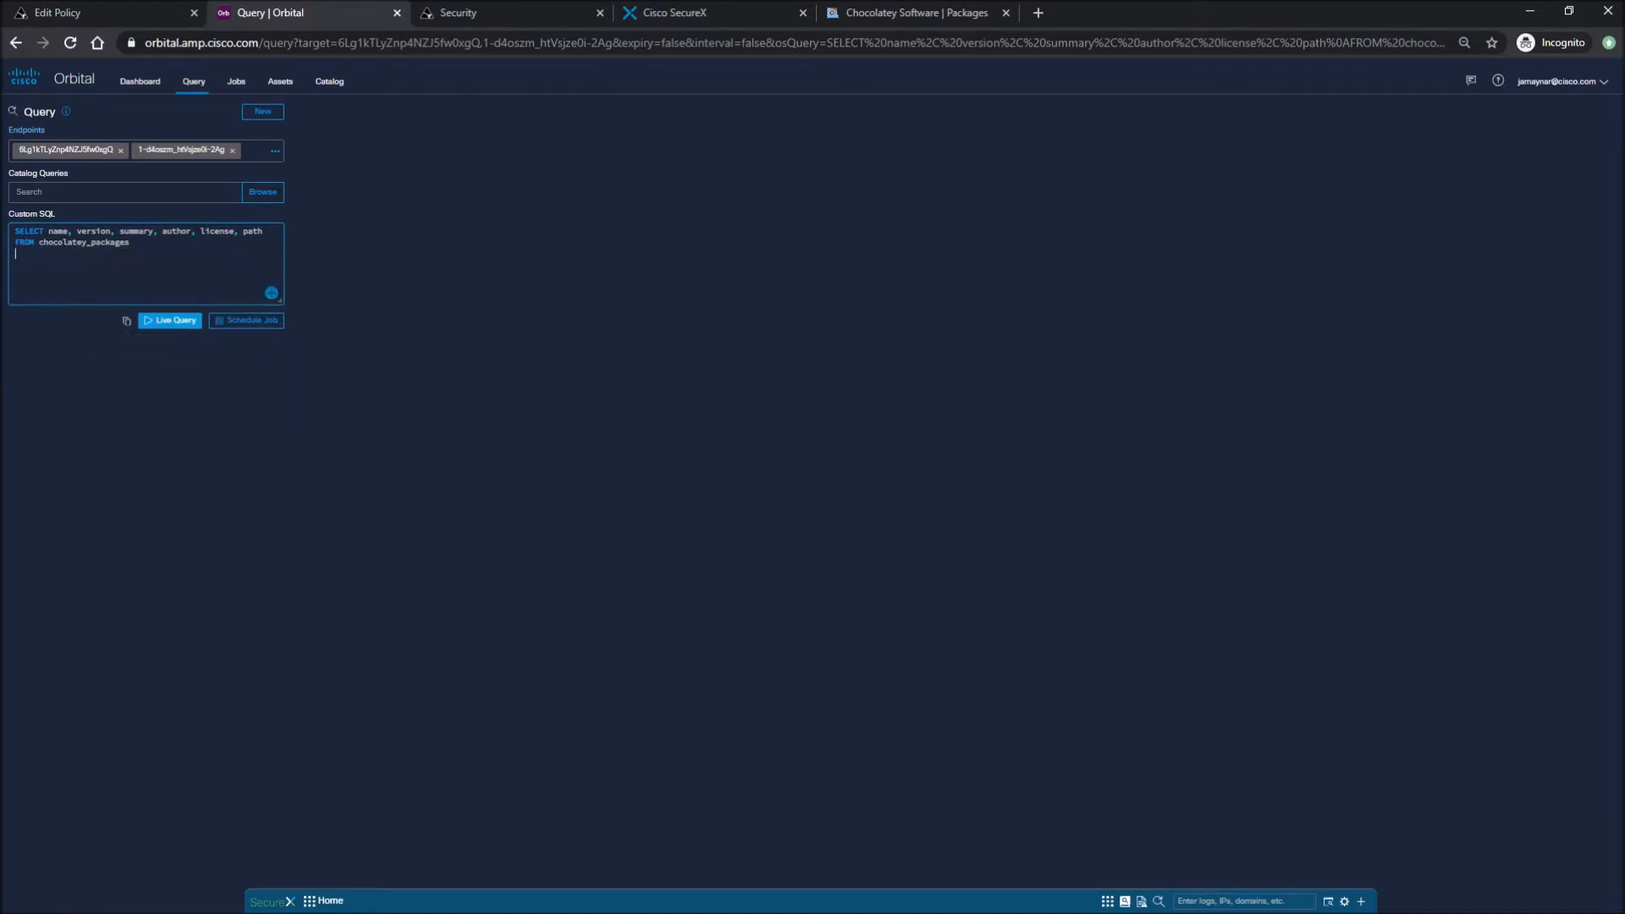
{"action": "left_click", "coordinate": [149, 312]}
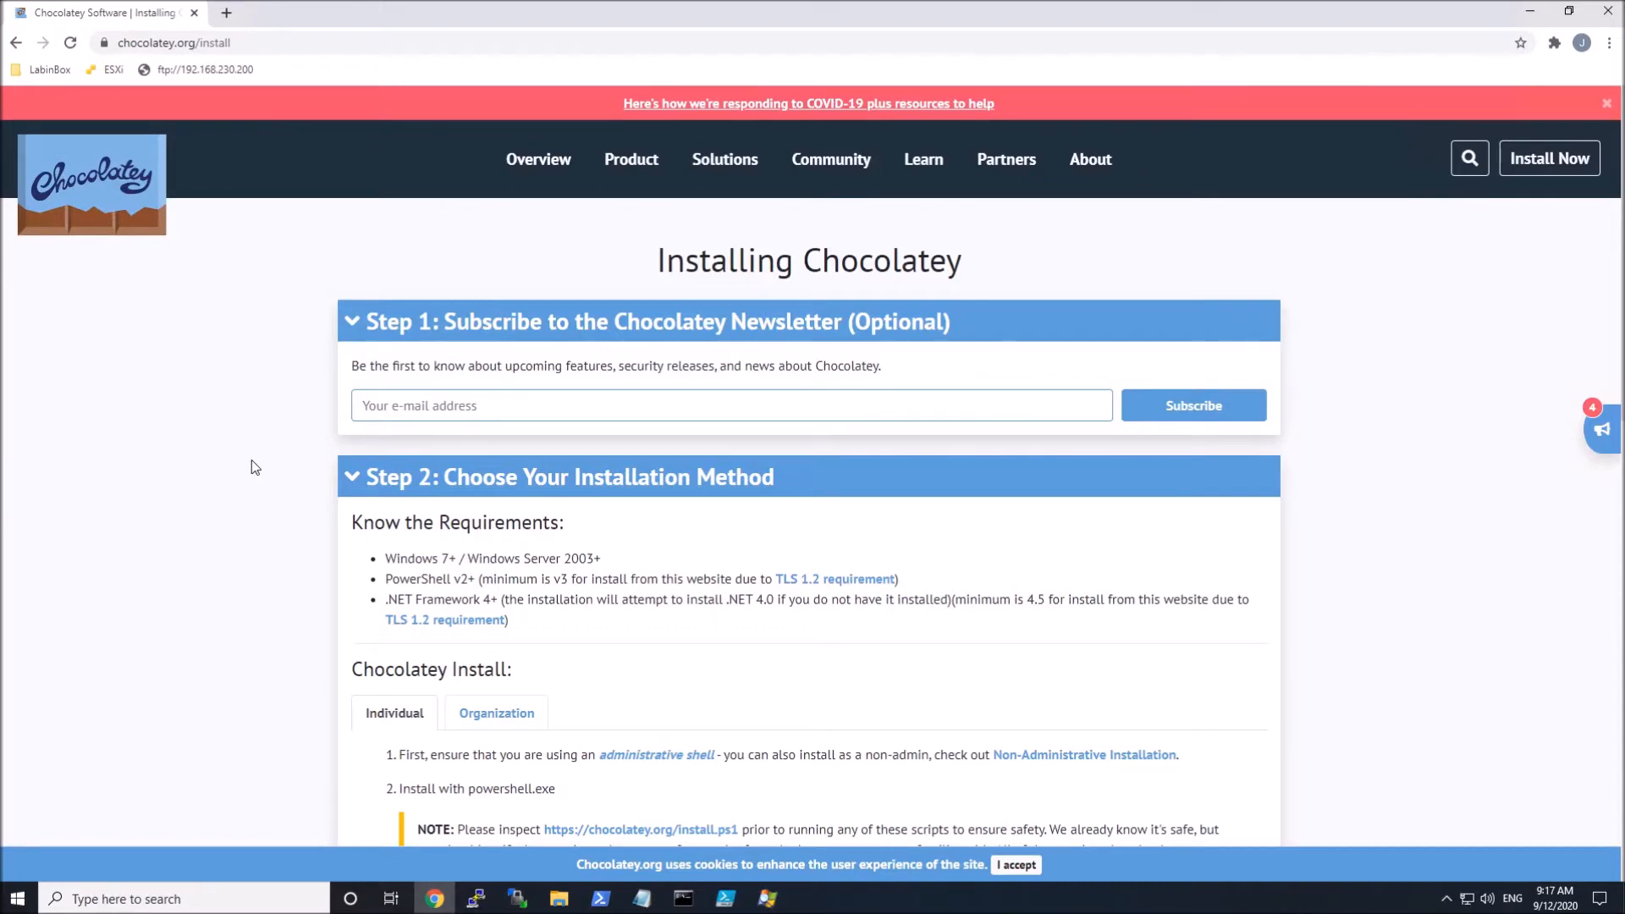
- Copy the individual install command from the Chocolatey install page and paste it into the PowerShell ISE console
{"action": "scroll", "coordinate": [226, 426], "scroll_direction": "down", "scroll_amount": 5}
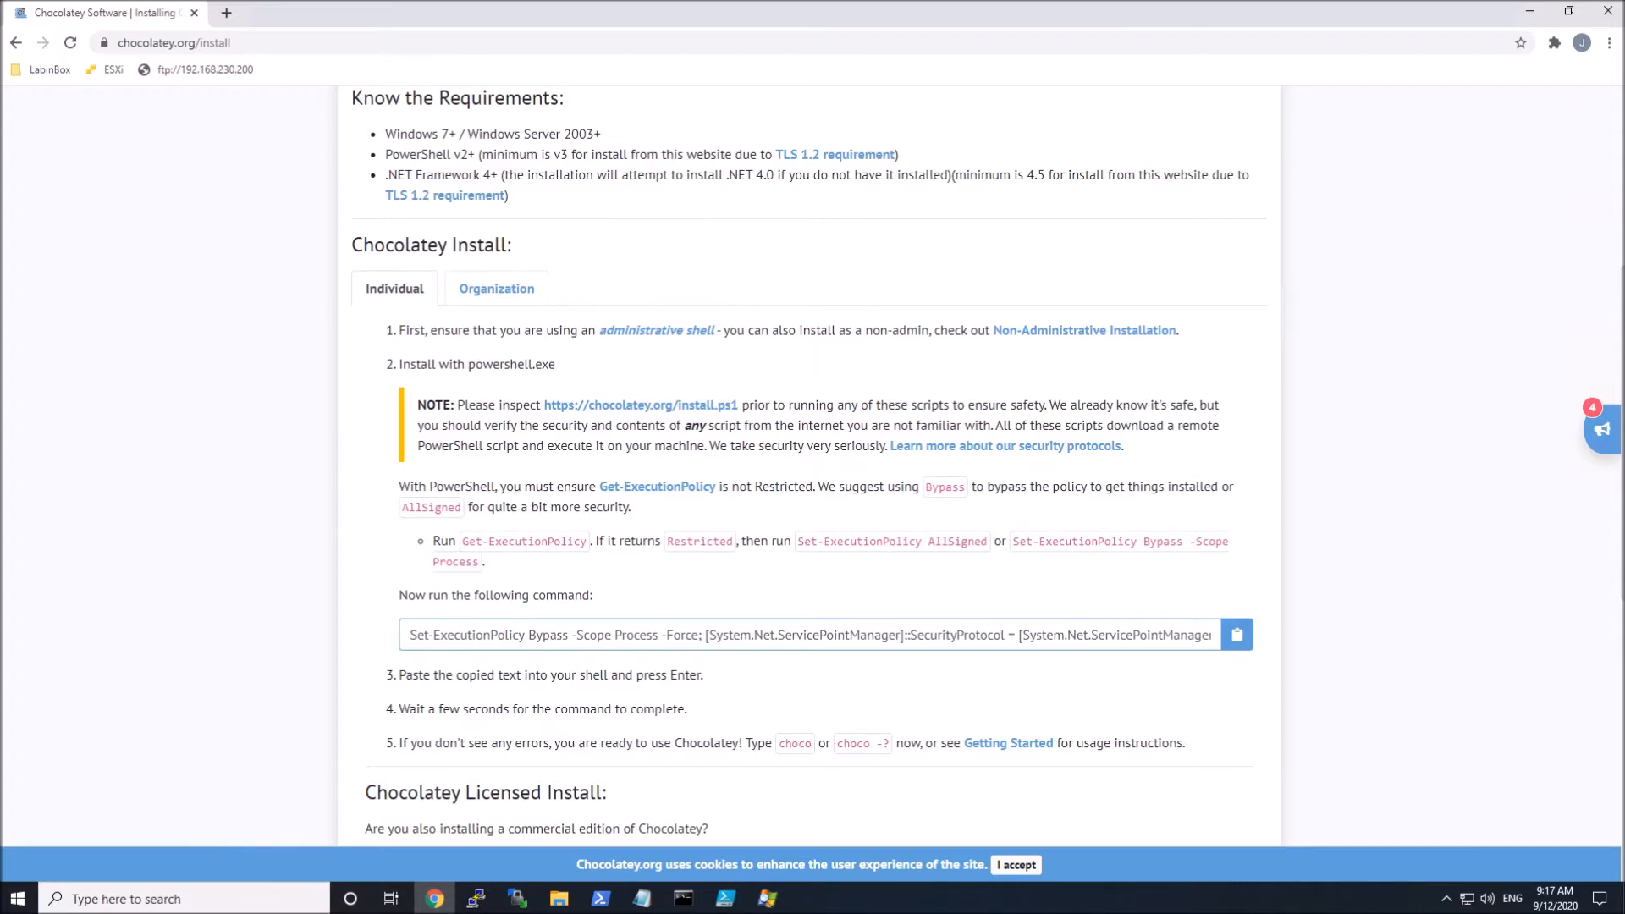
{"action": "left_click_drag", "start_coordinate": [409, 635], "coordinate": [1281, 642]}
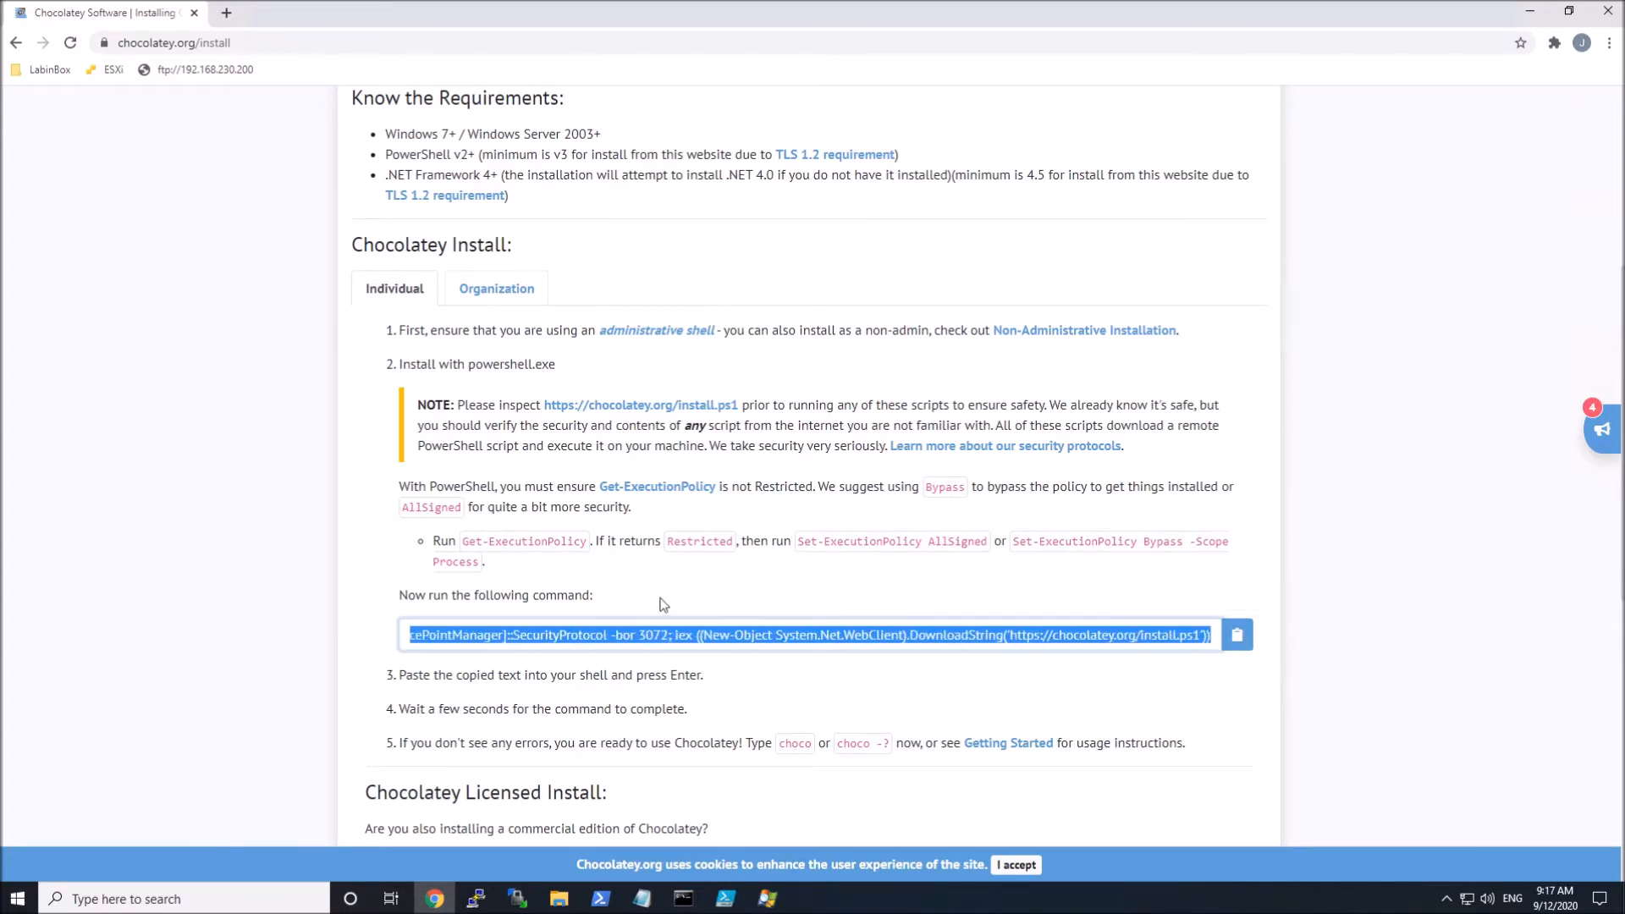
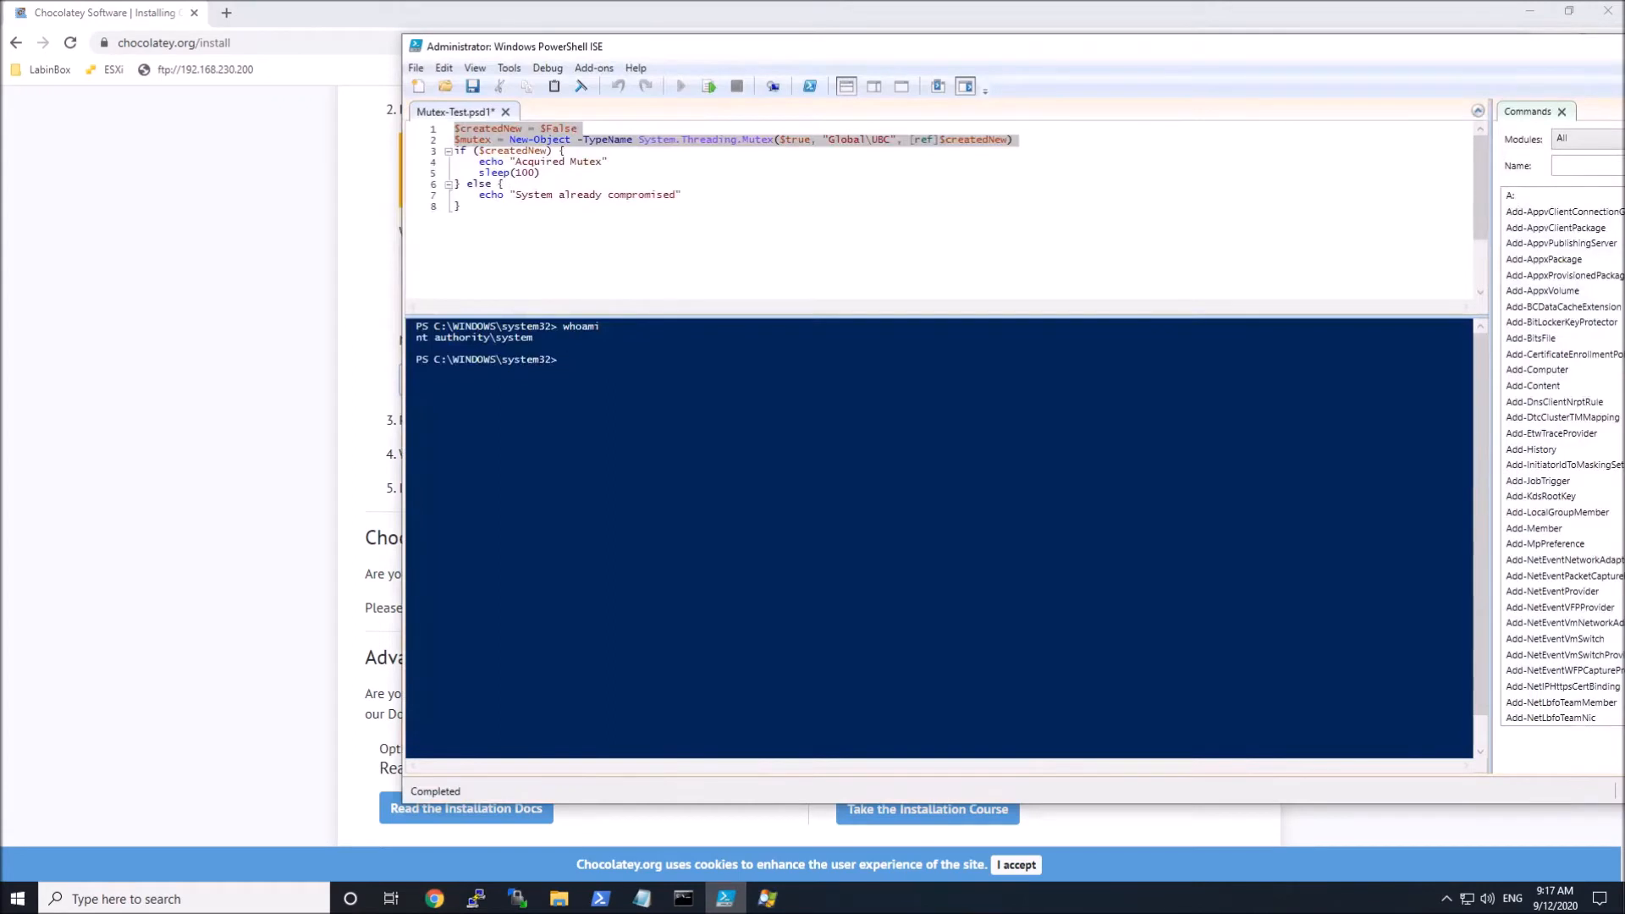
{"action": "right_click", "coordinate": [626, 474]}
{"action": "left_click", "coordinate": [662, 522]}
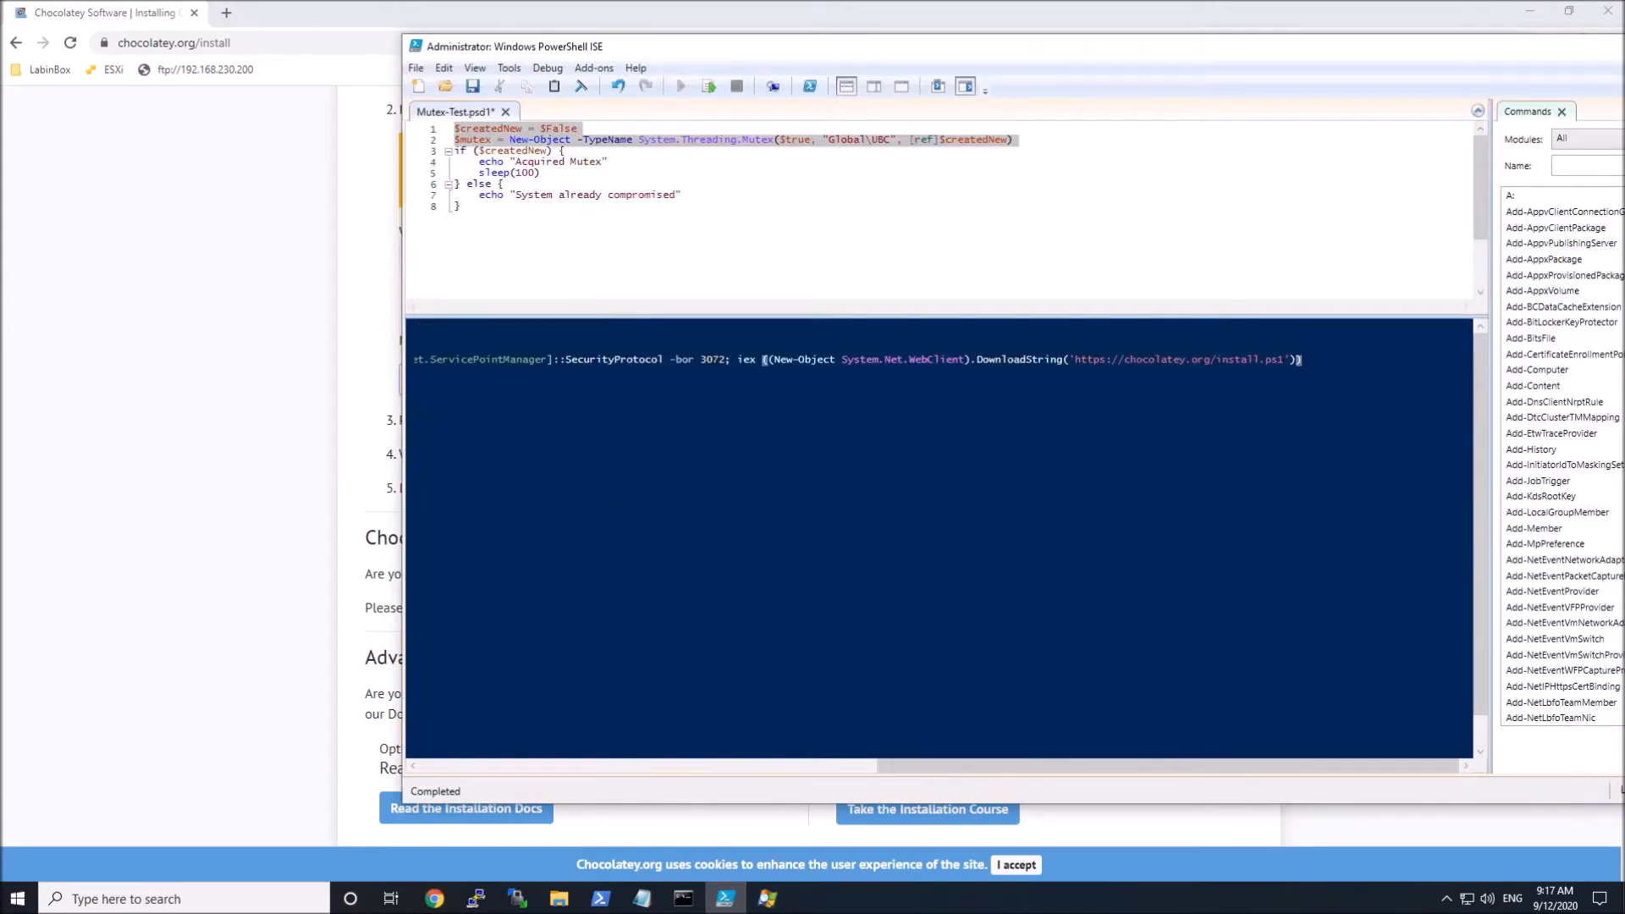
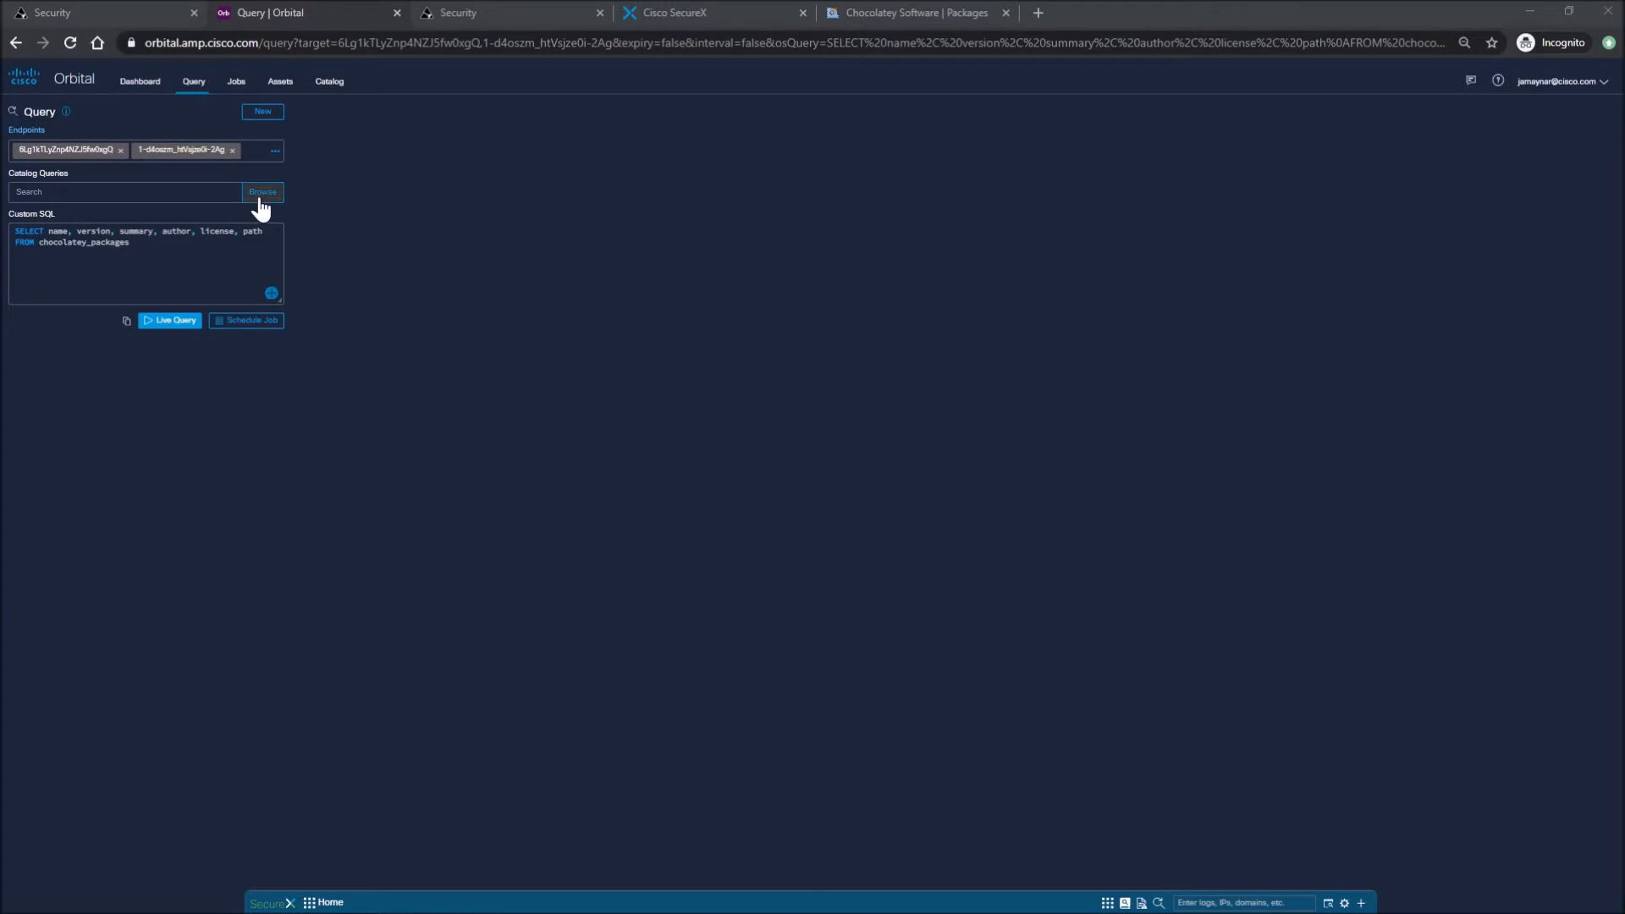
- Run the chocolatey_packages query live in Orbital, and add LIKE conditions for name "openssh" and version "8.0.0.1" without an author condition
{"action": "left_click", "coordinate": [166, 324]}
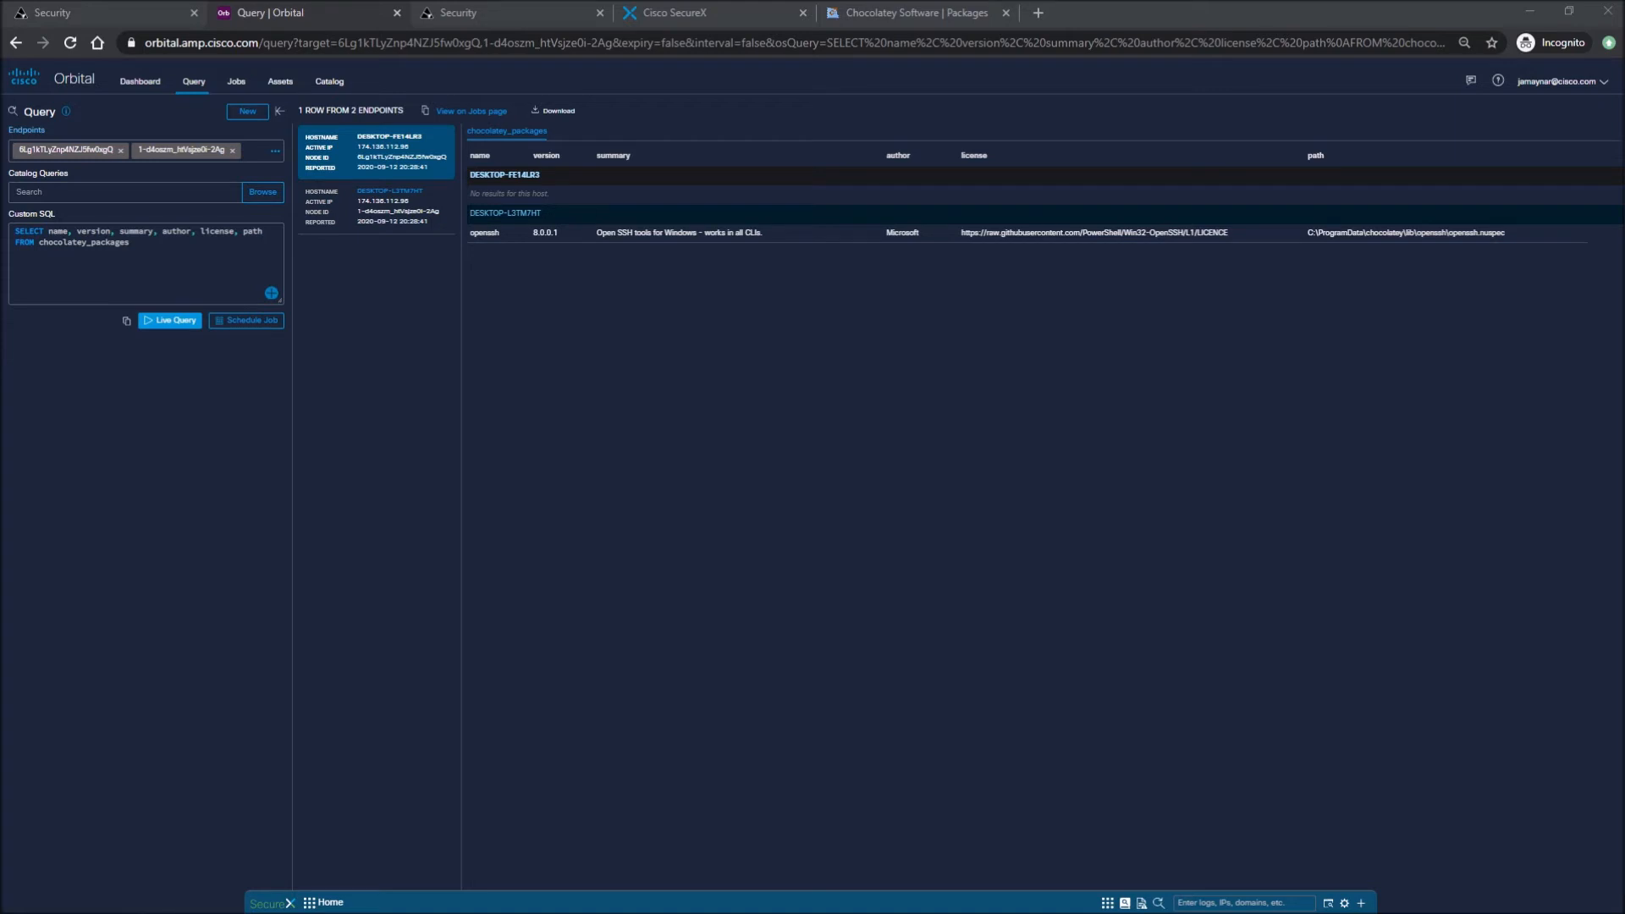
{"action": "left_click", "coordinate": [15, 254]}
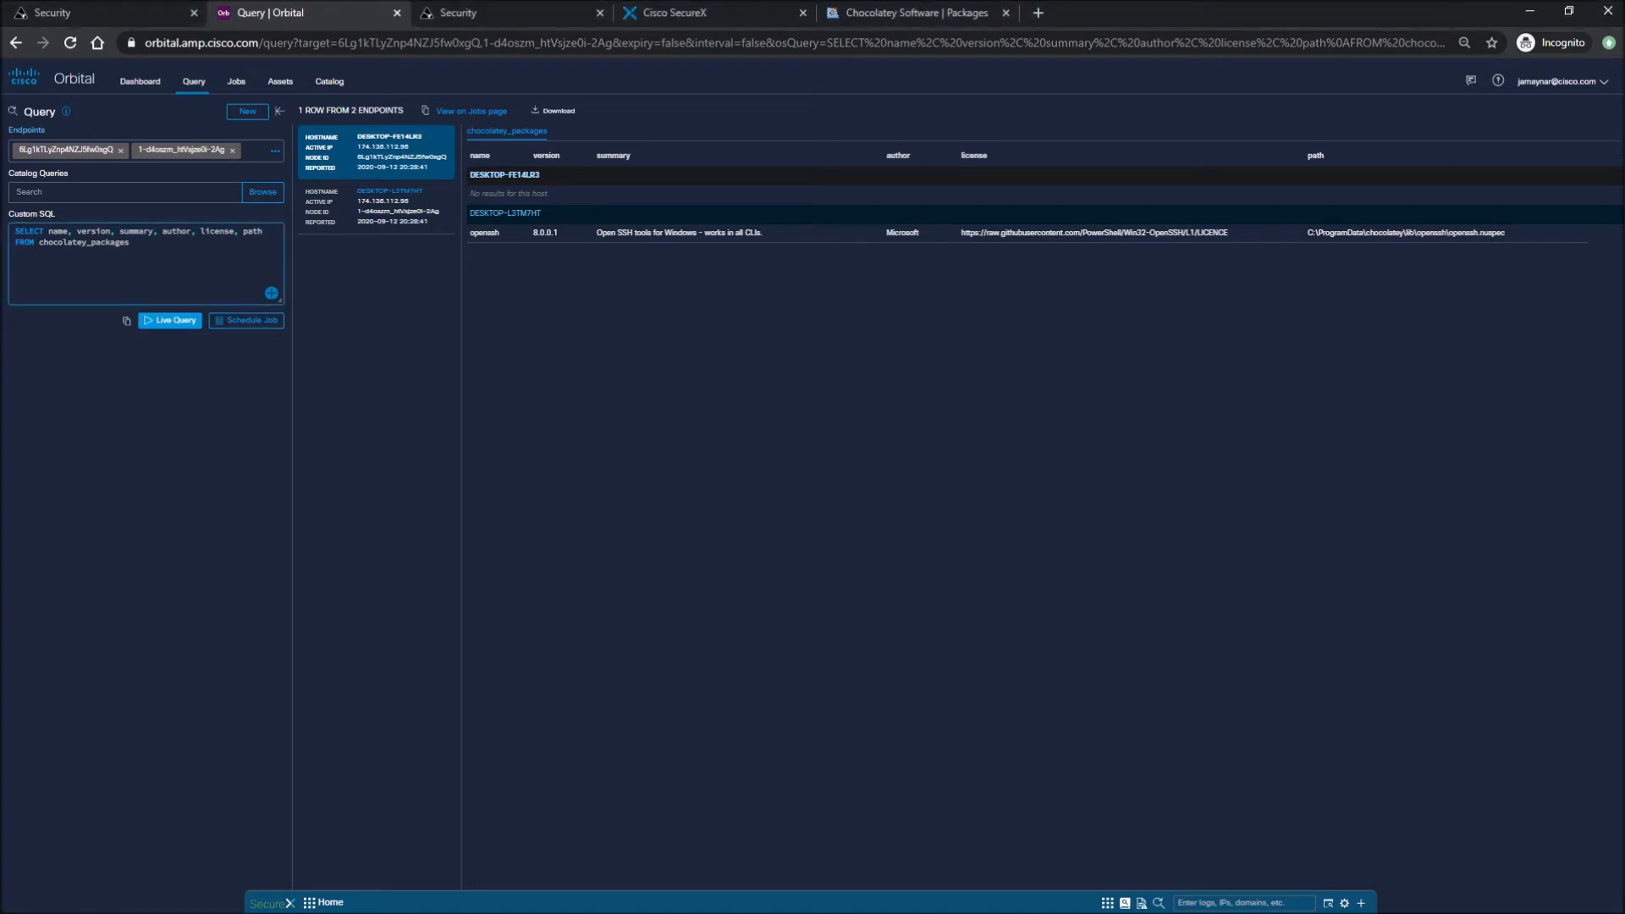
{"action": "type", "text": "WHERE name LIKE (SELECT v FROM __vars WHERE n=\"openssh\") AND author LIKE (SELECT v FROM __vars WHERE n=\"package_author\") AND version LIKE (SELECT v FROM __vars WHERE n=\"8.0.0.1\");"}
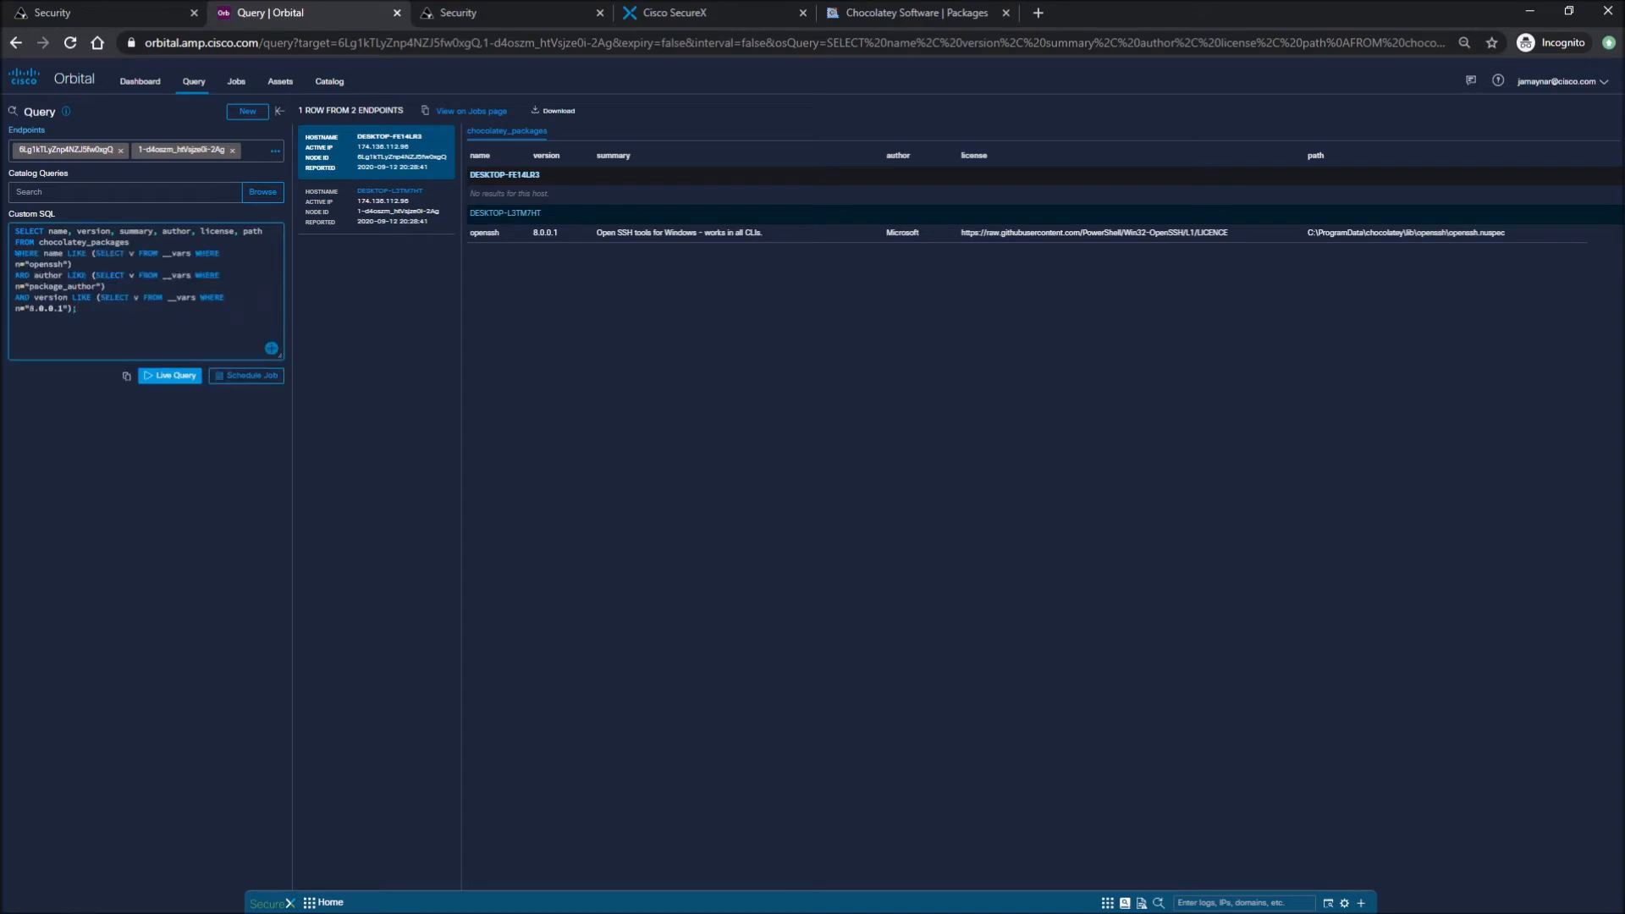
{"action": "left_click_drag", "start_coordinate": [106, 286], "coordinate": [15, 275]}
{"action": "key", "text": "BackSpace"}
{"action": "key", "text": "BackSpace"}
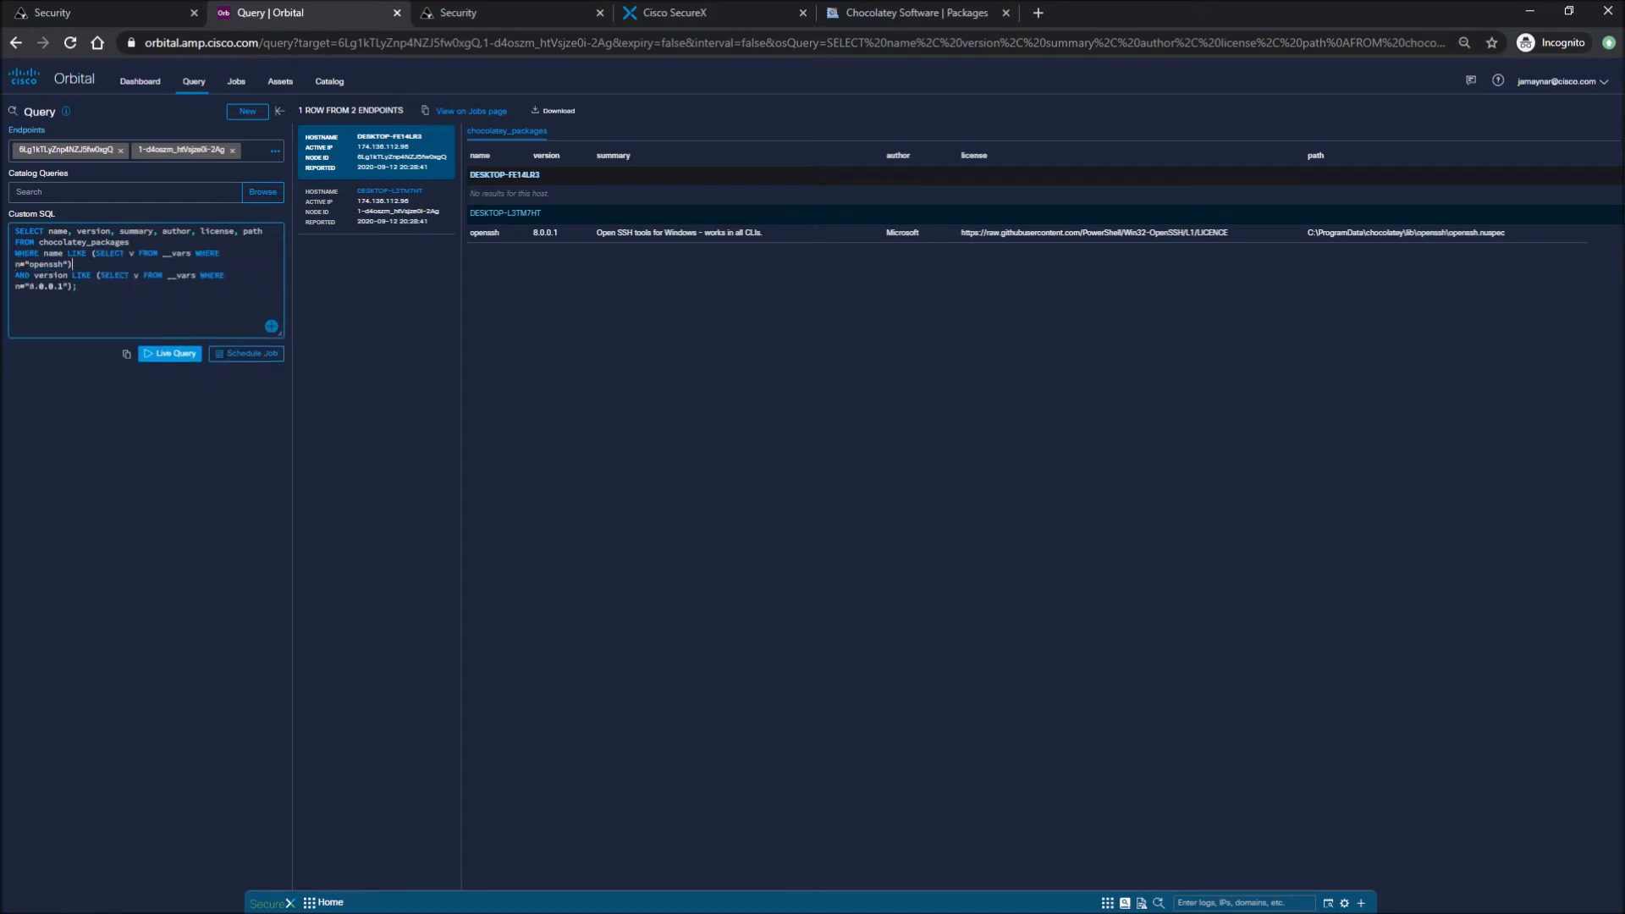
- Rewrite the name condition's subquery as SELECT name FROM chocolatey_packages WHERE name="openssh"
{"action": "left_click_drag", "start_coordinate": [129, 242], "coordinate": [39, 242]}
{"action": "key", "text": "ctrl+c"}
{"action": "left_click", "coordinate": [131, 253]}
{"action": "key", "text": "BackSpace"}
{"action": "type", "text": "anem"}
{"action": "key", "text": "BackSpace"}
{"action": "key", "text": "BackSpace"}
{"action": "key", "text": "BackSpace"}
{"action": "key", "text": "BackSpace"}
{"action": "type", "text": "name"}
{"action": "key", "text": "BackSpace"}
{"action": "key", "text": "BackSpace"}
{"action": "key", "text": "BackSpace"}
{"action": "key", "text": "BackSpace"}
{"action": "key", "text": "BackSpace"}
{"action": "key", "text": "BackSpace"}
{"action": "type", "text": "chocolatey_packages WHERE n"}
{"action": "type", "text": "ame"}
- Rewrite the version condition's subquery as SELECT version FROM chocolatey_packages WHERE version="8.0.0.1" and run the live query
{"action": "type", "text": "ersio"}
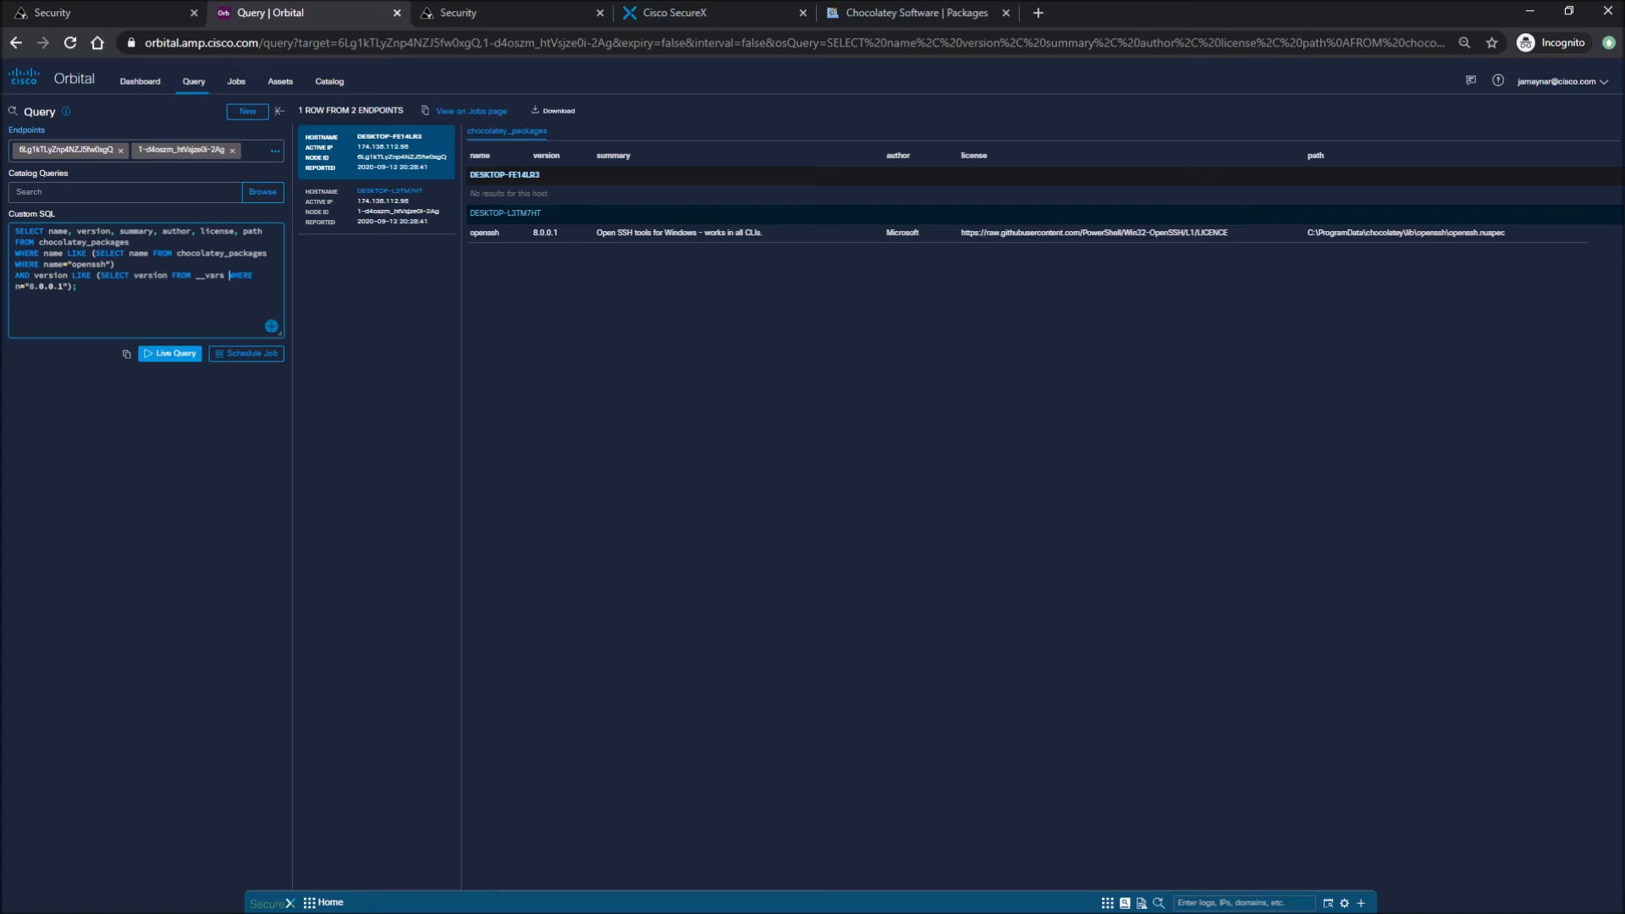
{"action": "key", "text": "BackSpace"}
{"action": "key", "text": "BackSpace"}
{"action": "key", "text": "BackSpace"}
{"action": "key", "text": "BackSpace"}
{"action": "key", "text": "BackSpace"}
{"action": "key", "text": "BackSpace"}
{"action": "key", "text": "ctrl+v"}
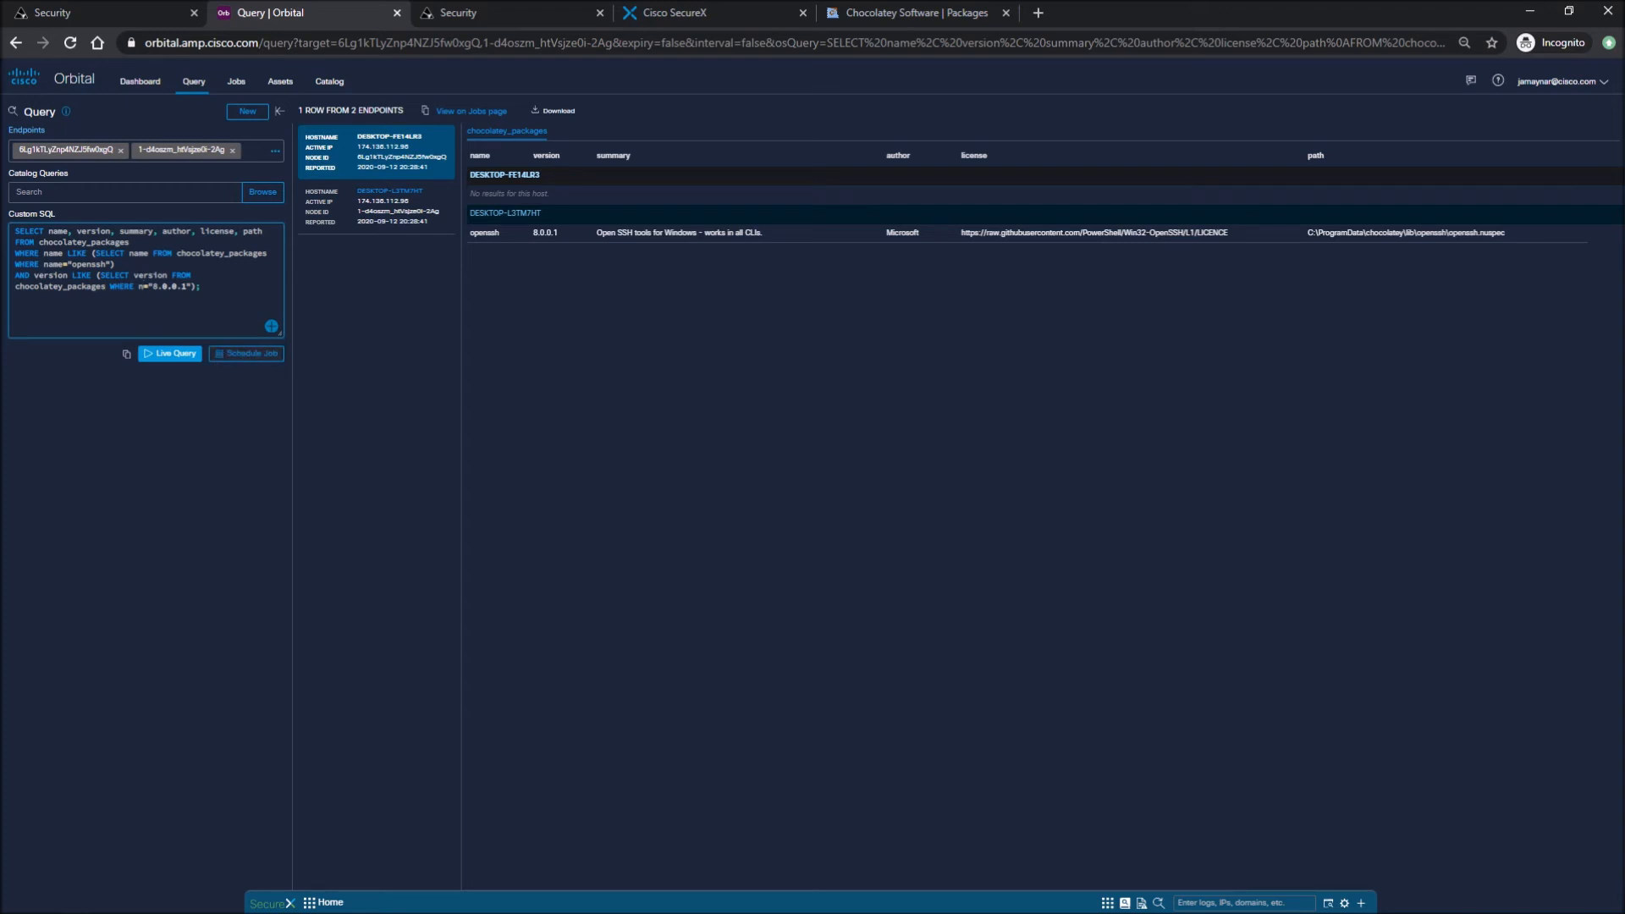
{"action": "type", "text": "ersion"}
{"action": "left_click", "coordinate": [173, 357]}
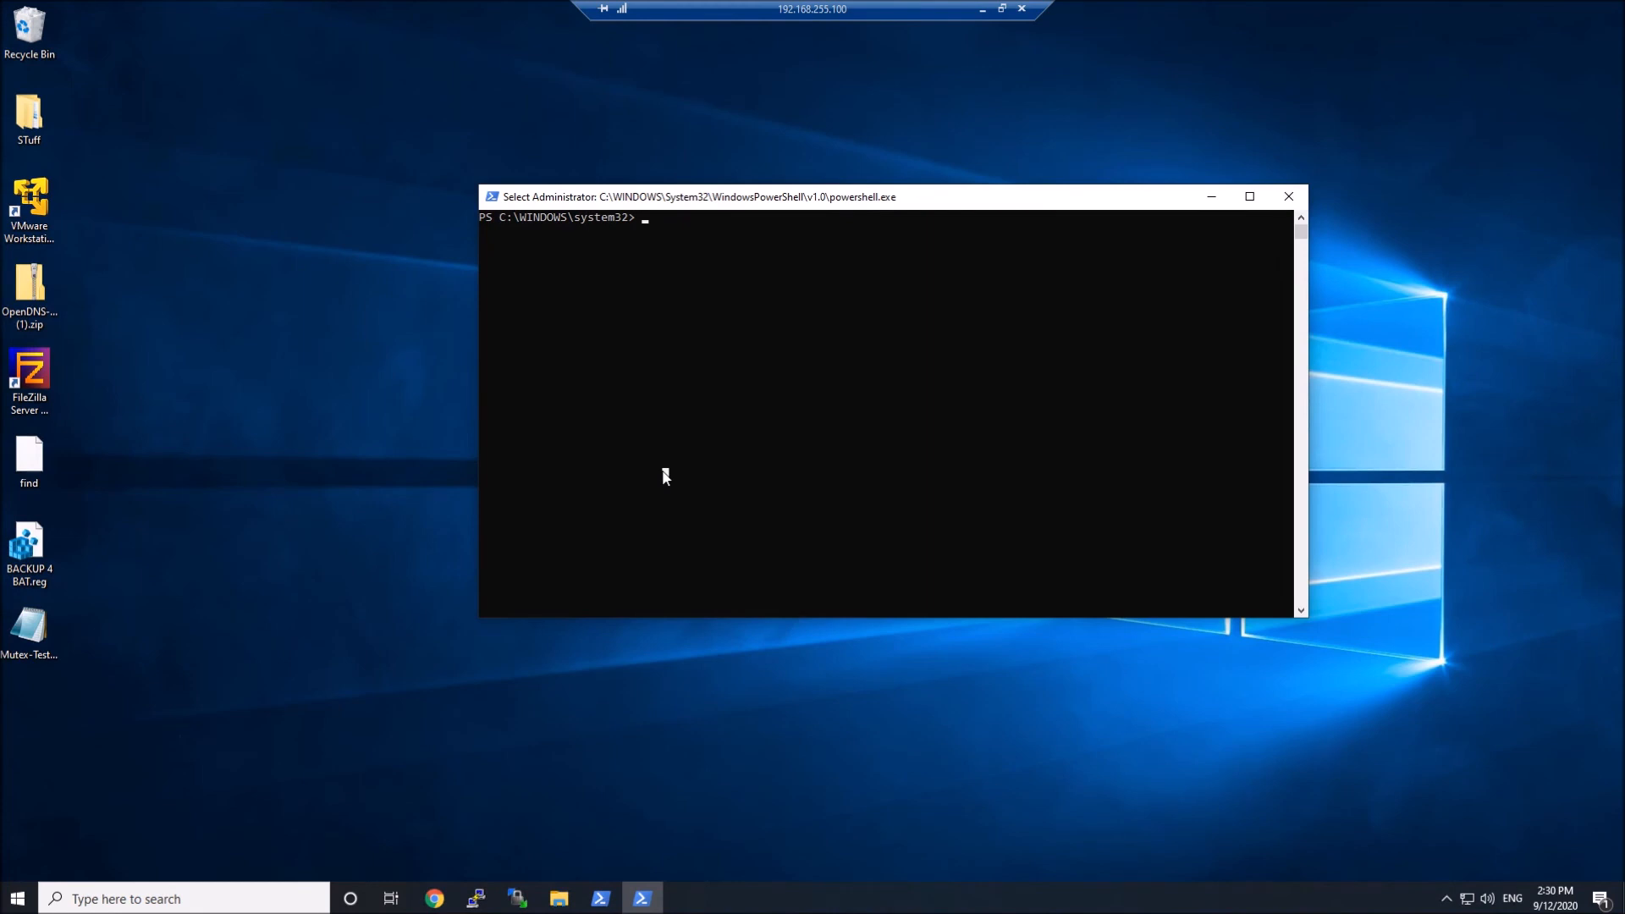
- Run the ssh command without arguments in the remote machine's administrator PowerShell window
{"action": "type", "text": "ssh"}
{"action": "key", "text": "Return"}
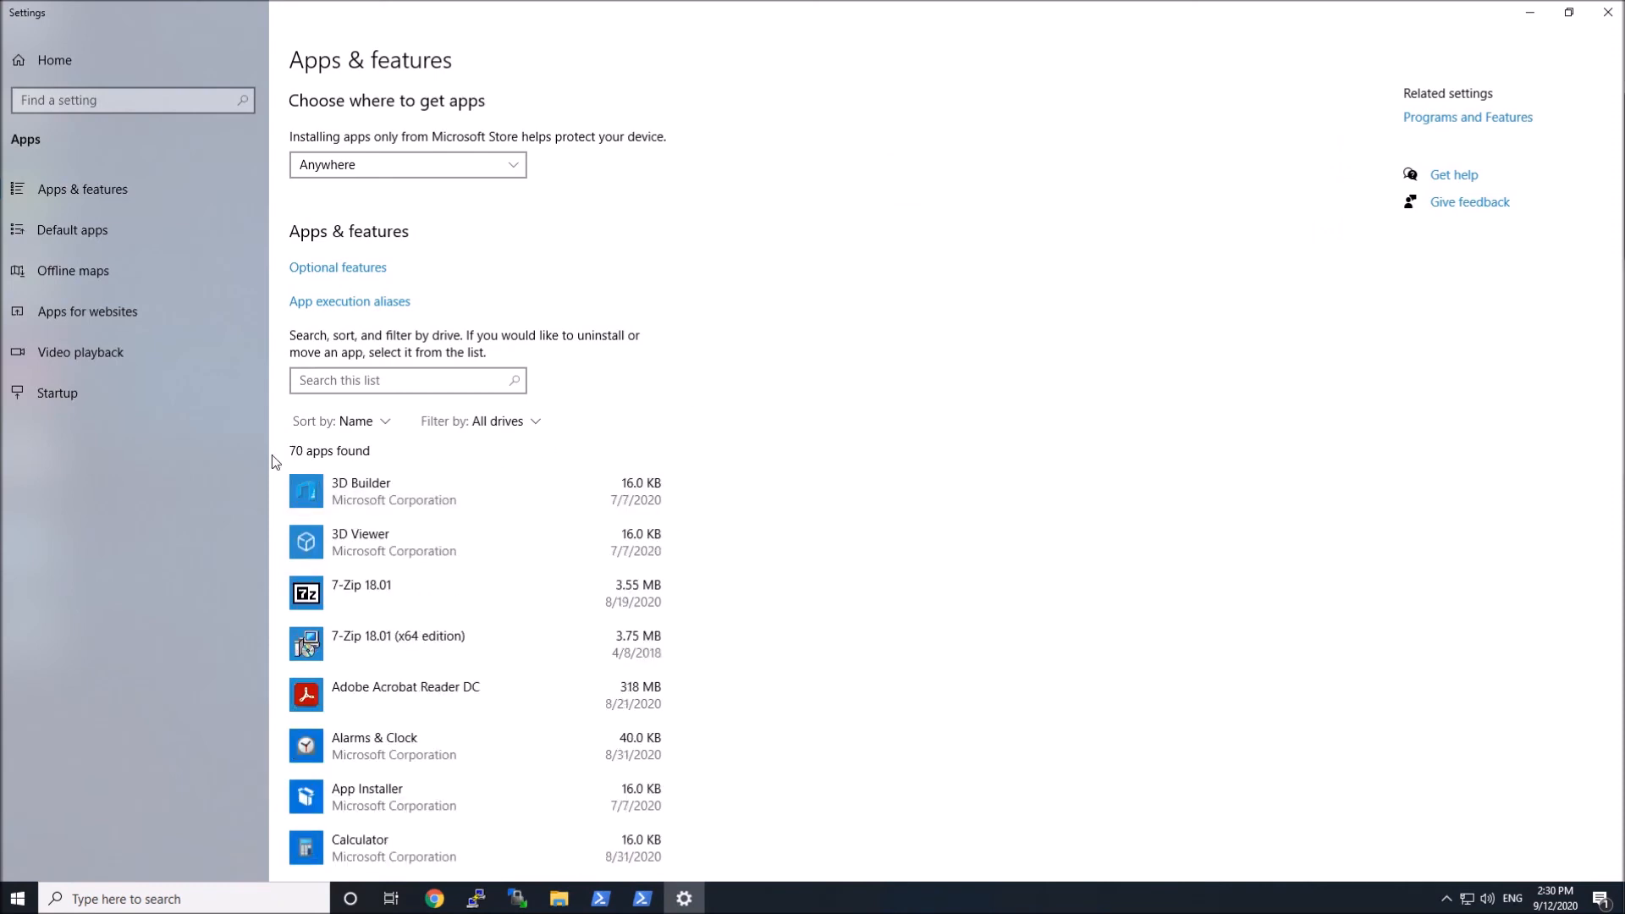
- Look through the installed apps in the Apps & features list for an OpenSSH entry, and close Settings
{"action": "scroll", "coordinate": [460, 495], "scroll_direction": "down", "scroll_amount": 5}
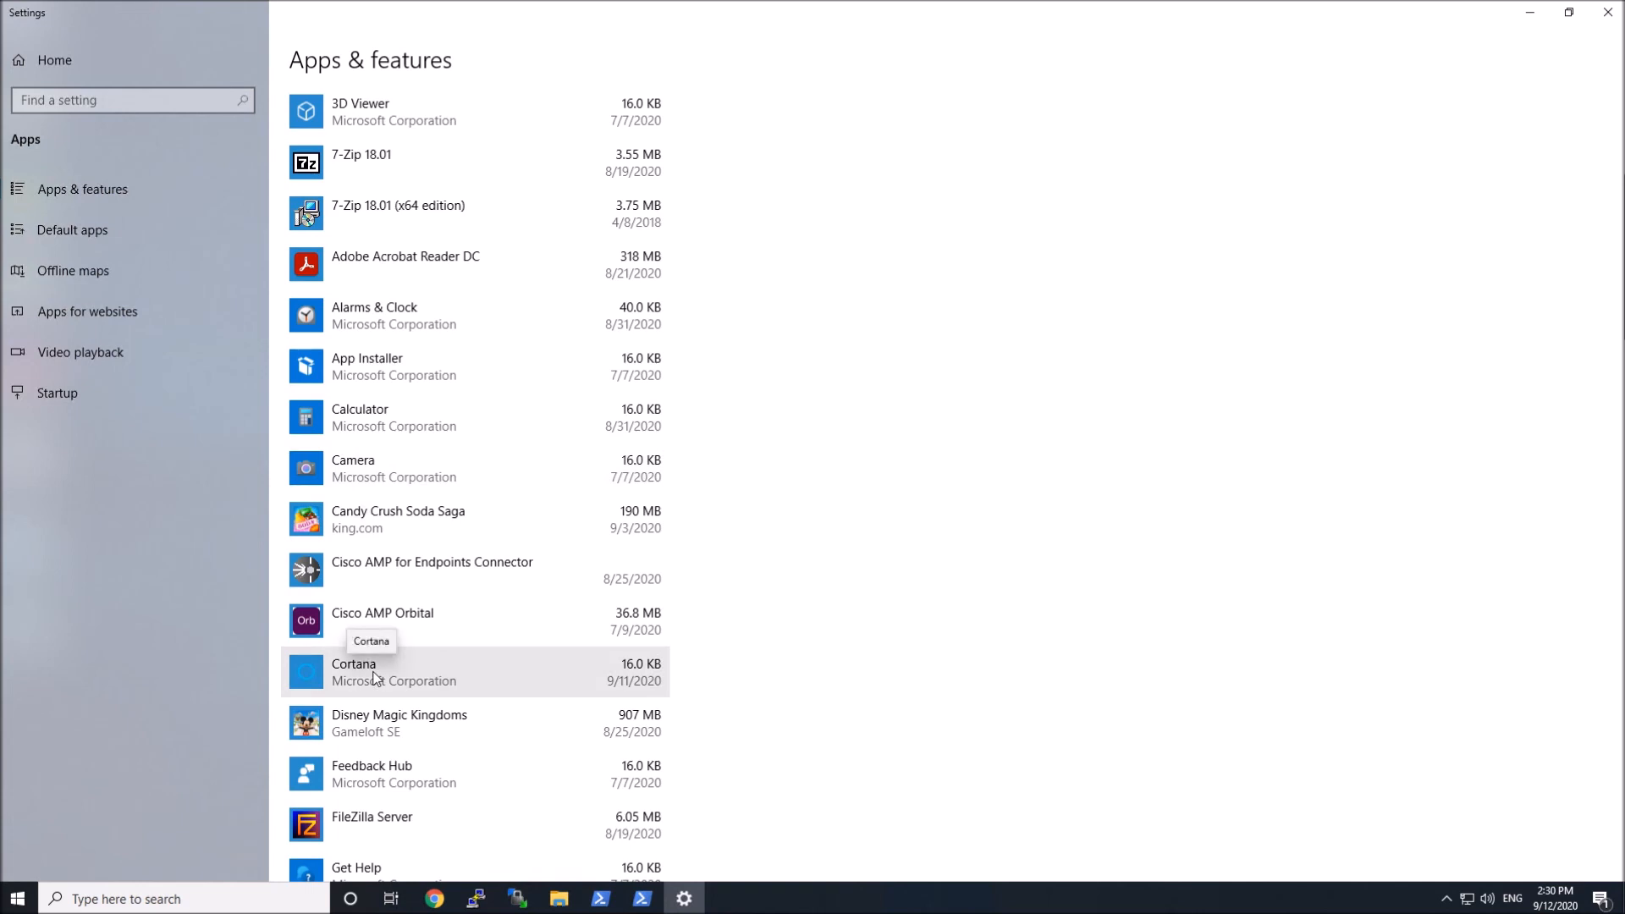
{"action": "scroll", "coordinate": [375, 677], "scroll_direction": "down", "scroll_amount": 9}
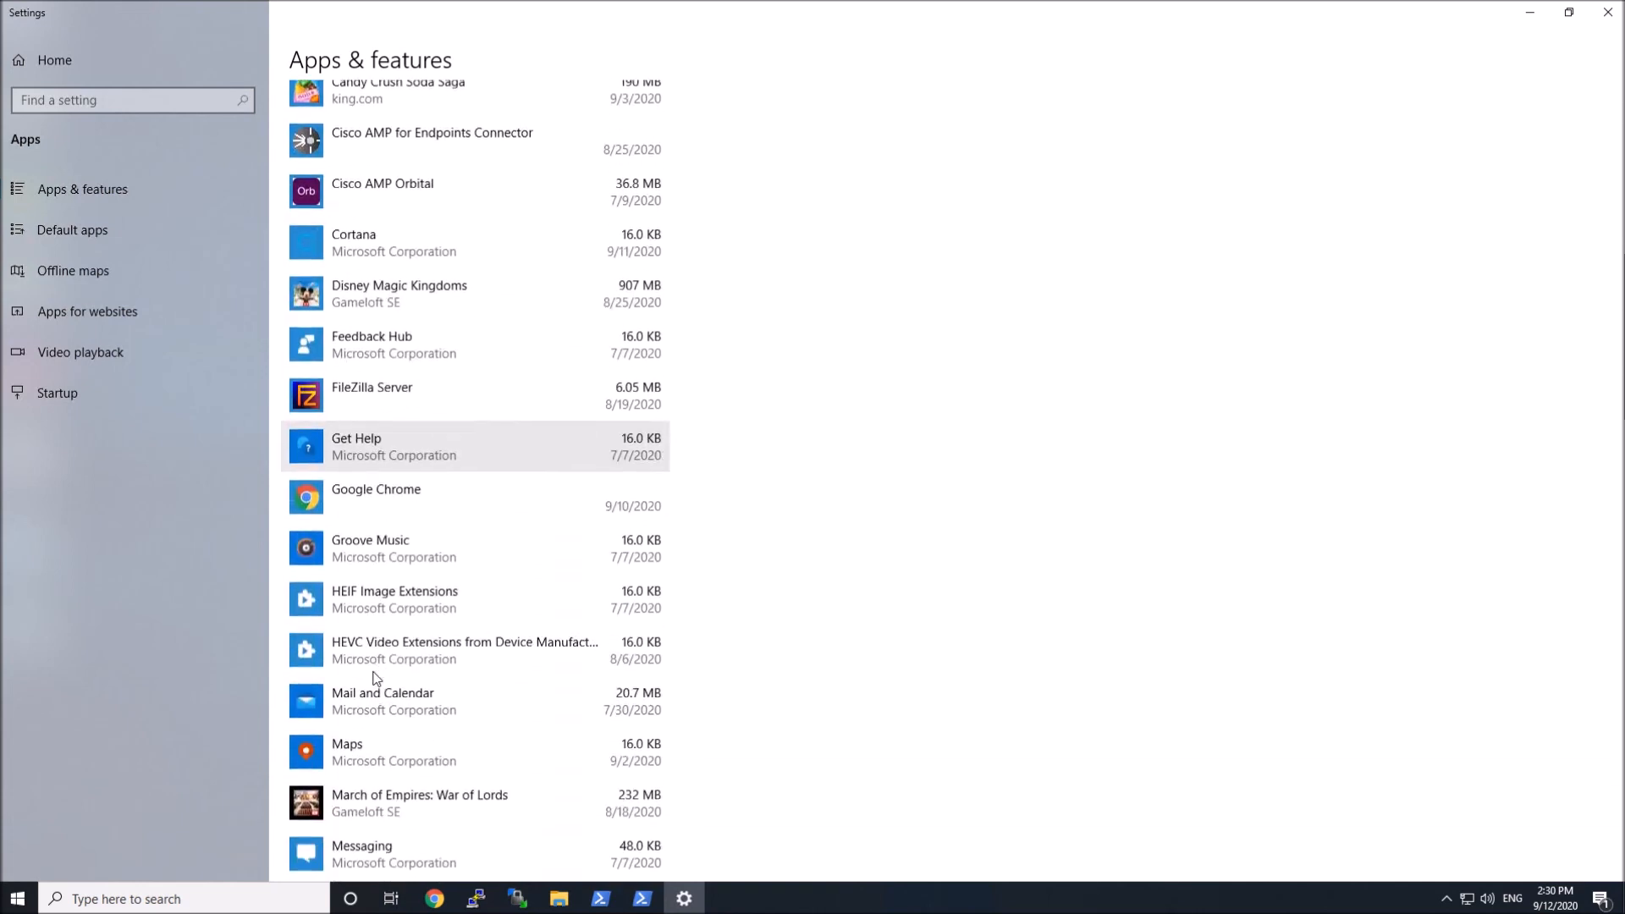
{"action": "scroll", "coordinate": [375, 677], "scroll_direction": "down", "scroll_amount": 9}
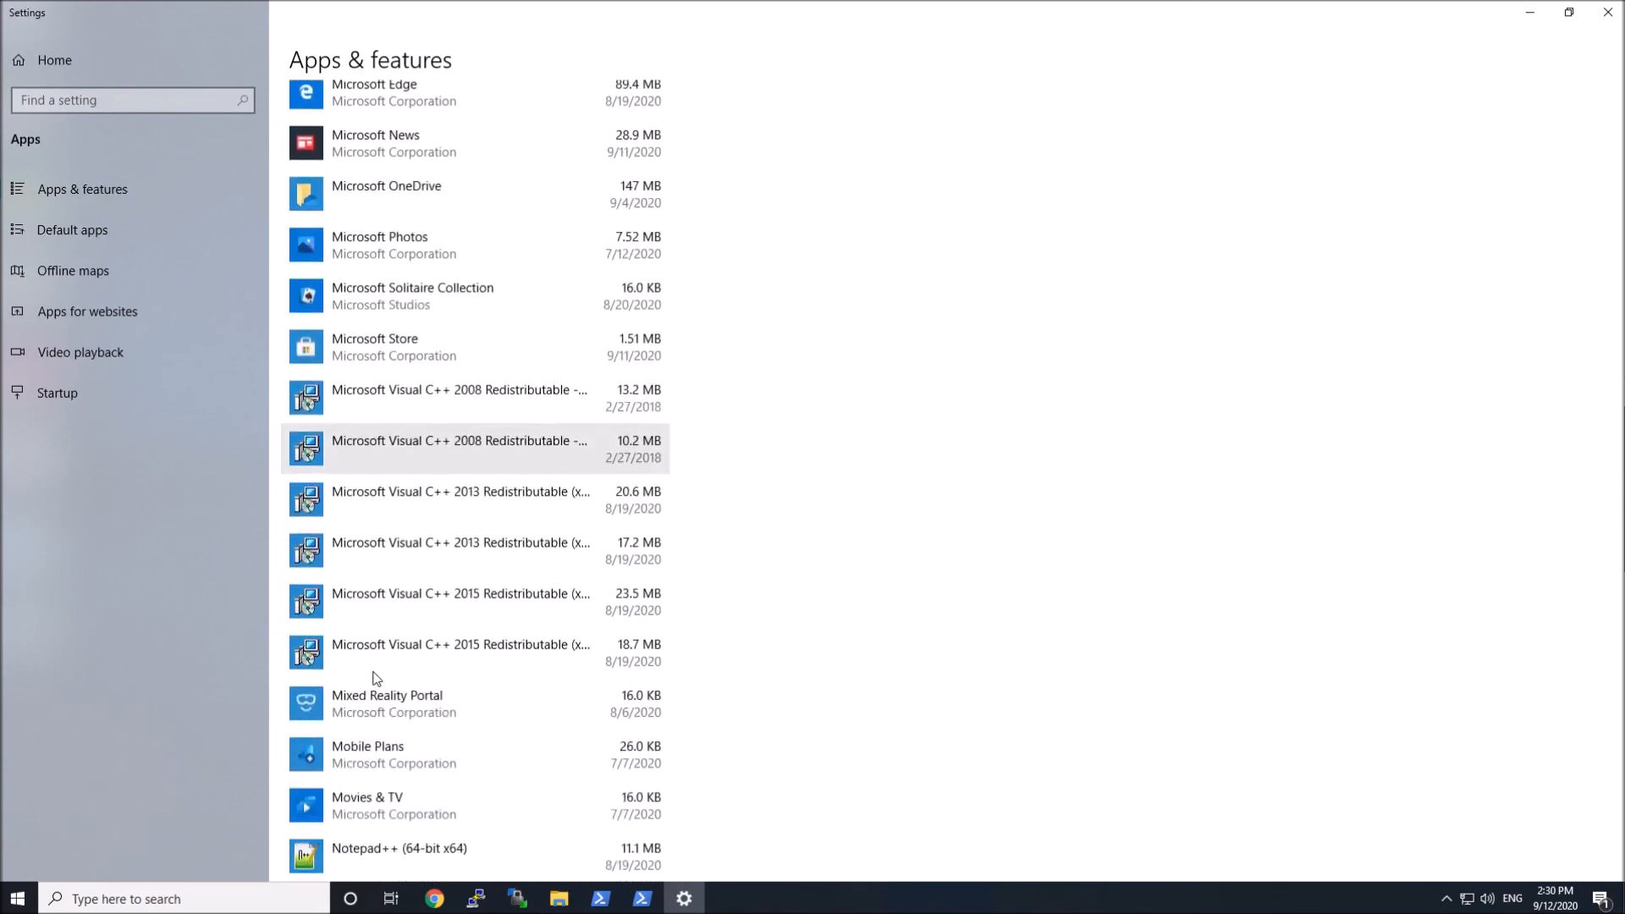
{"action": "scroll", "coordinate": [375, 677], "scroll_direction": "down", "scroll_amount": 2}
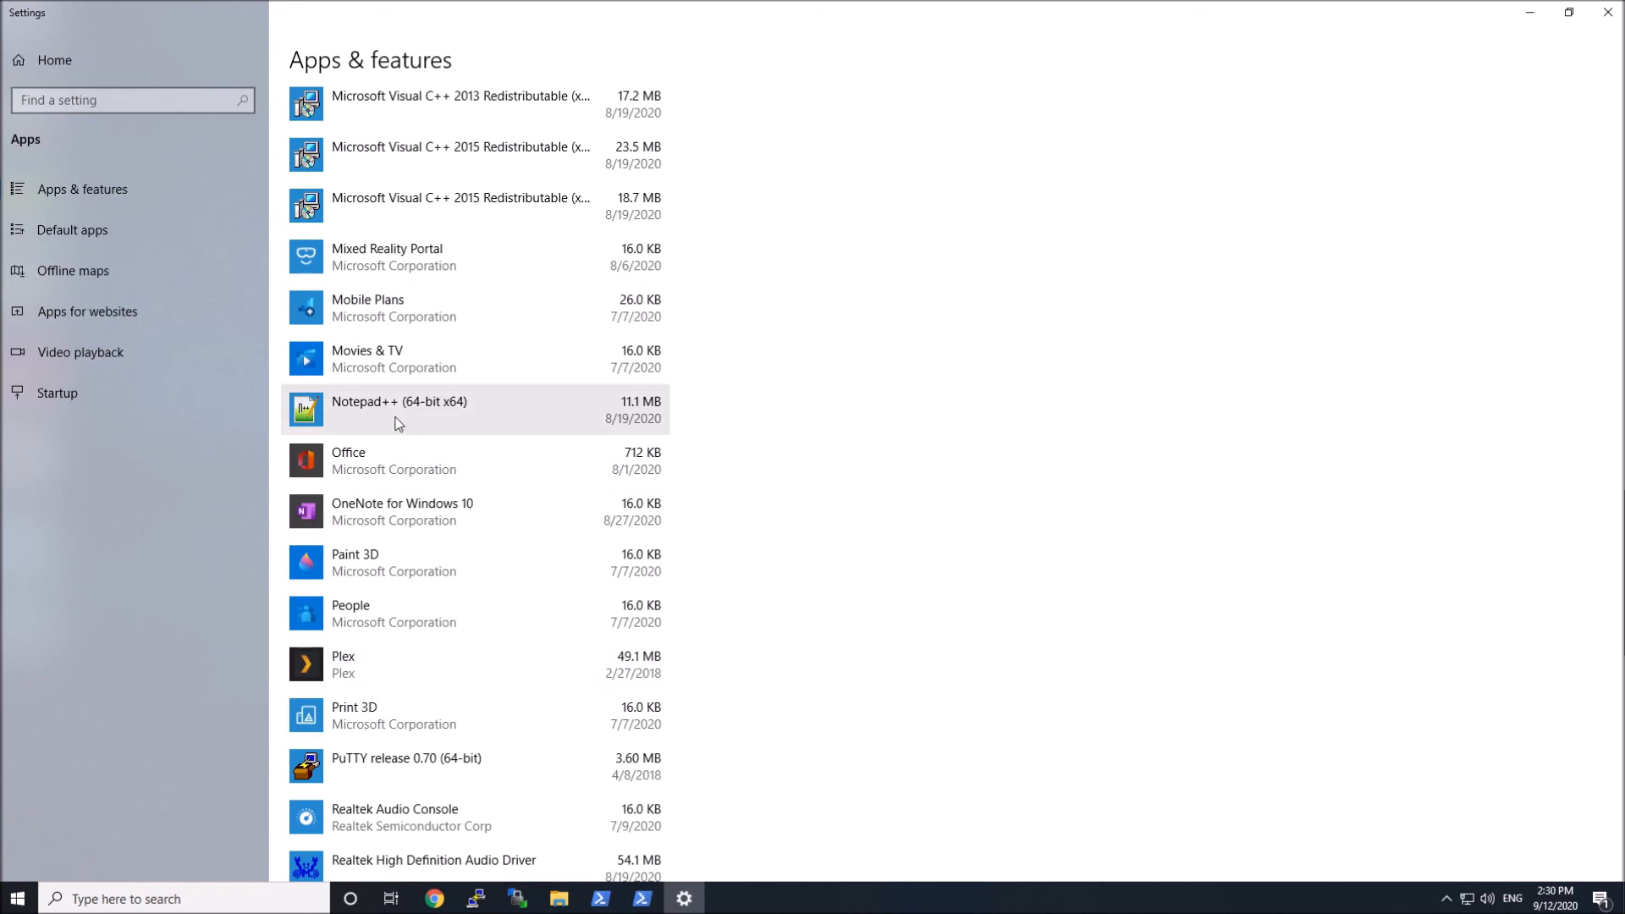
{"action": "scroll", "coordinate": [398, 424], "scroll_direction": "down", "scroll_amount": 2}
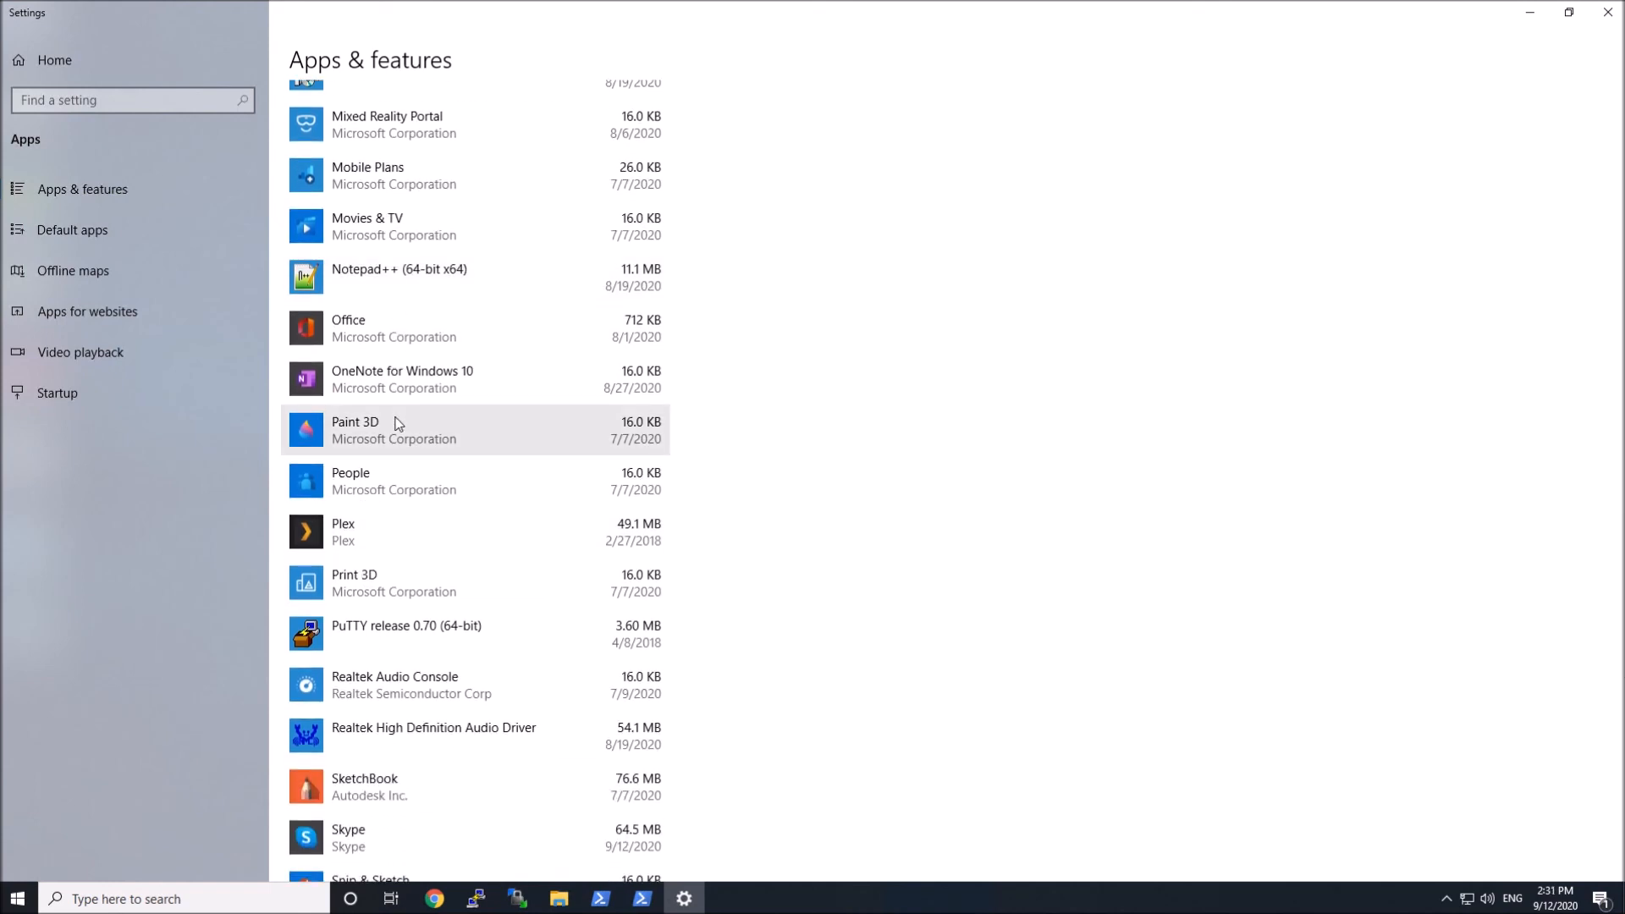
{"action": "left_click", "coordinate": [1609, 12]}
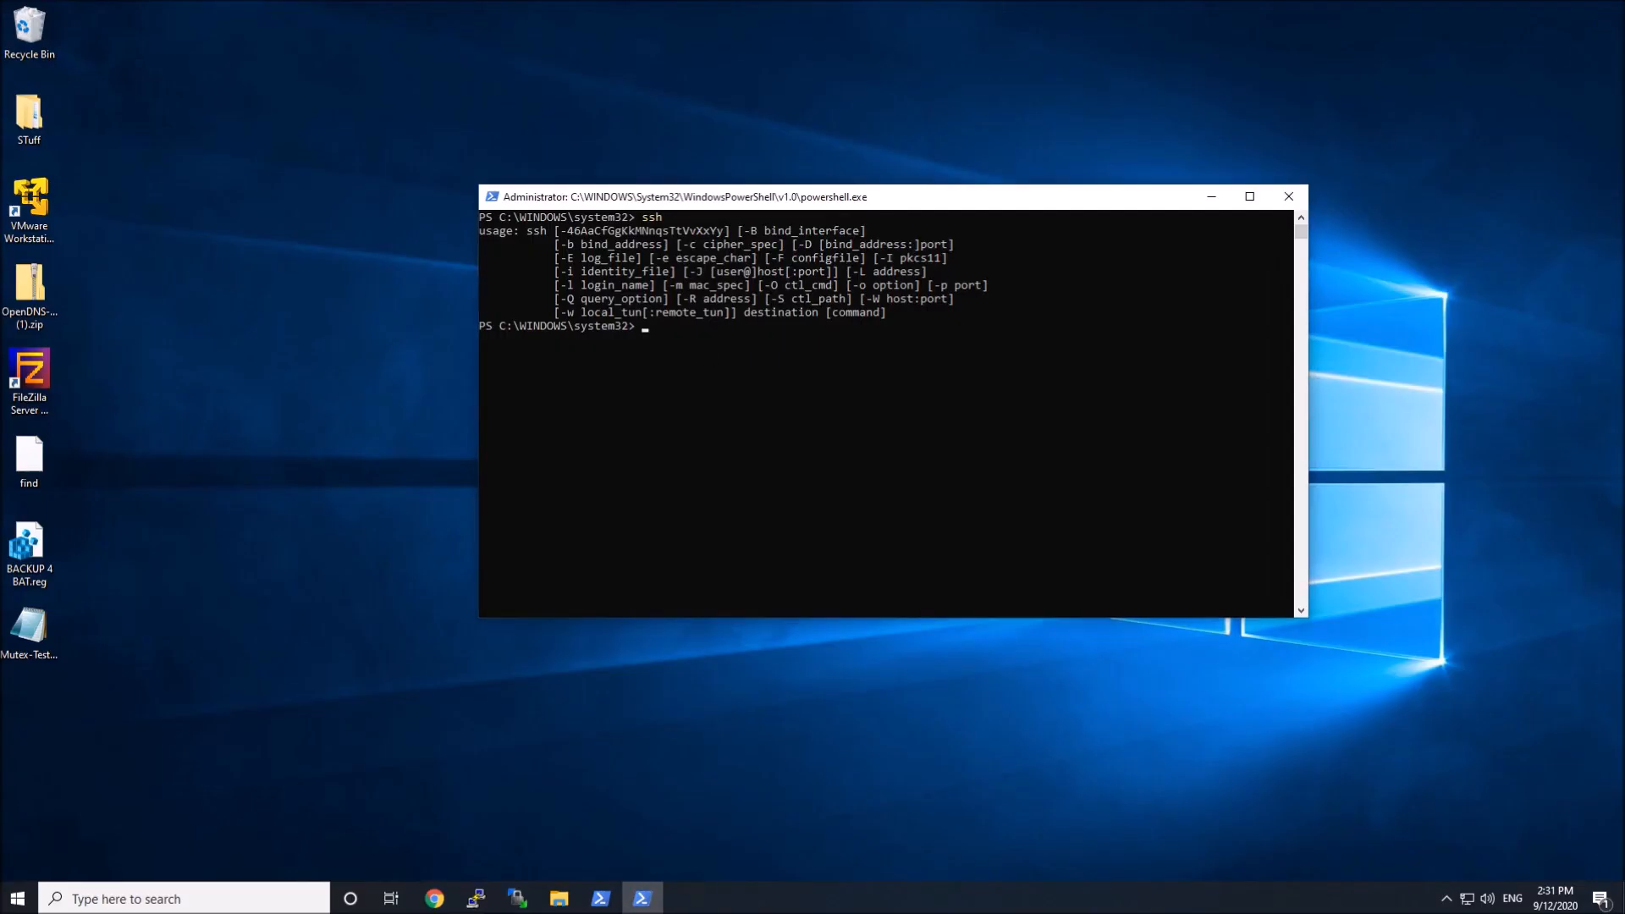